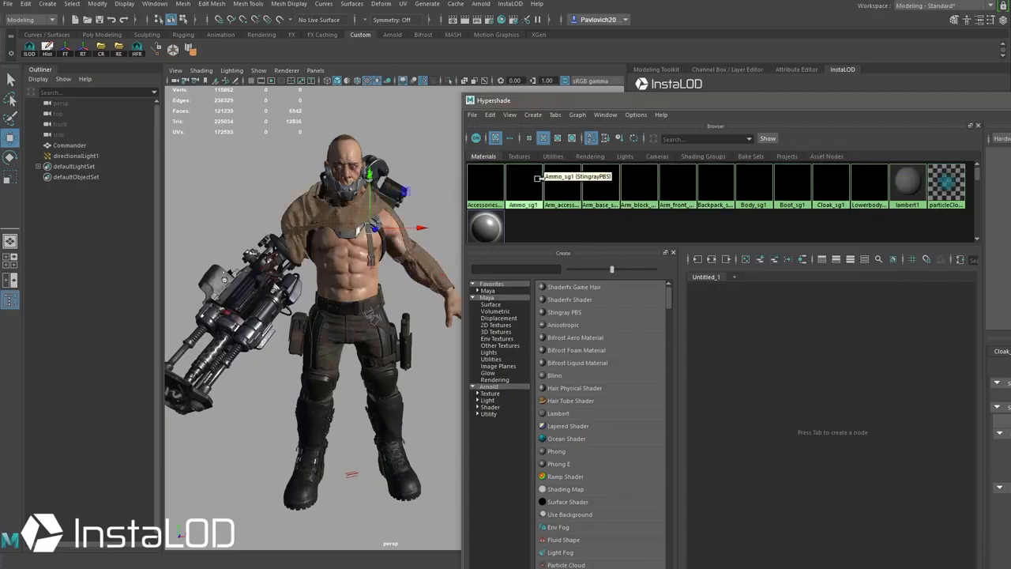
Step: Select the Ammo_sg1 geometry, review its UV layout, and uncover the InstaLOD Remesh settings
right_drag(523, 186, 592, 186)
alt+drag(419, 190, 442, 237)
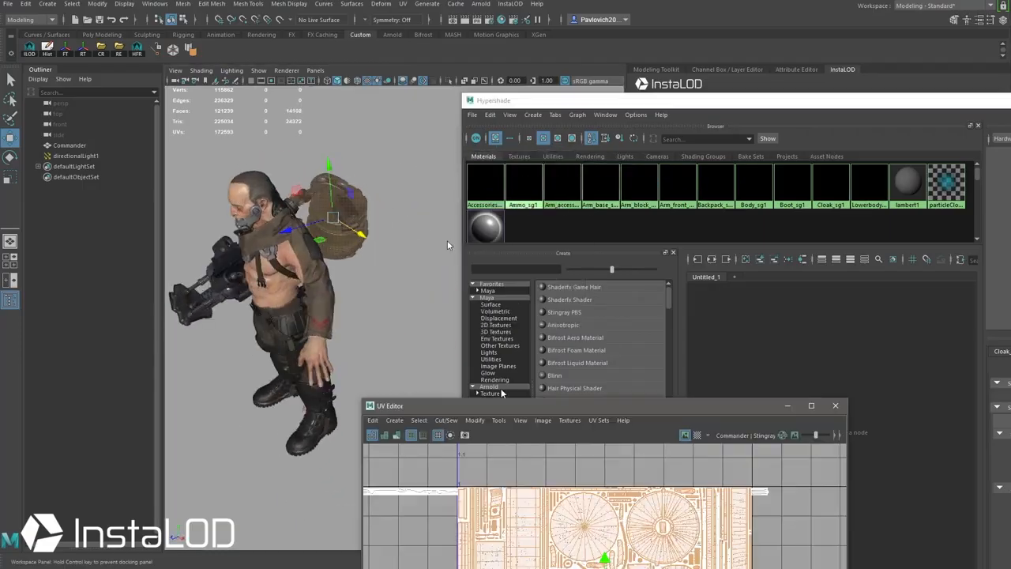
drag(505, 405, 373, 142)
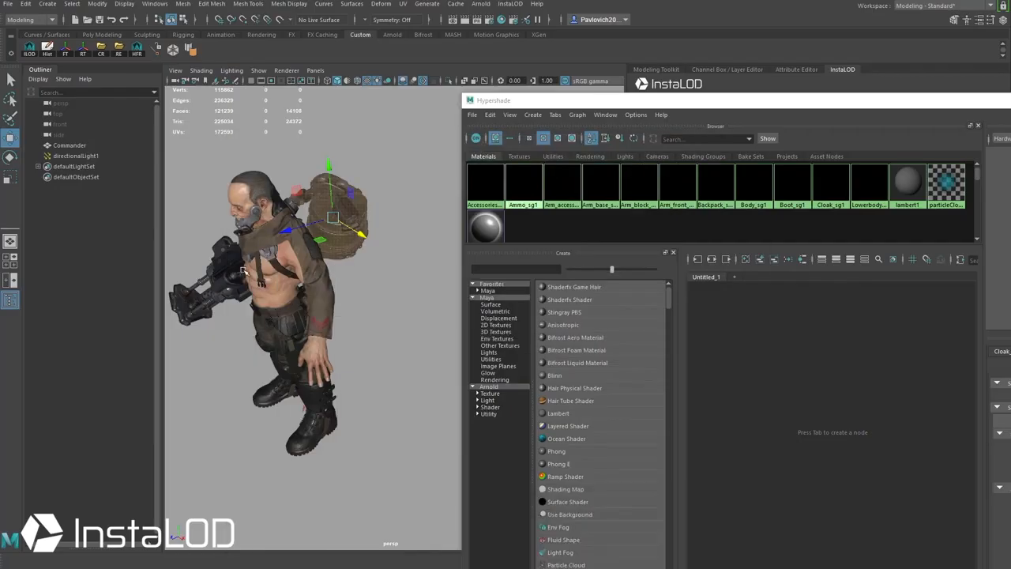
alt+drag(285, 251, 383, 221)
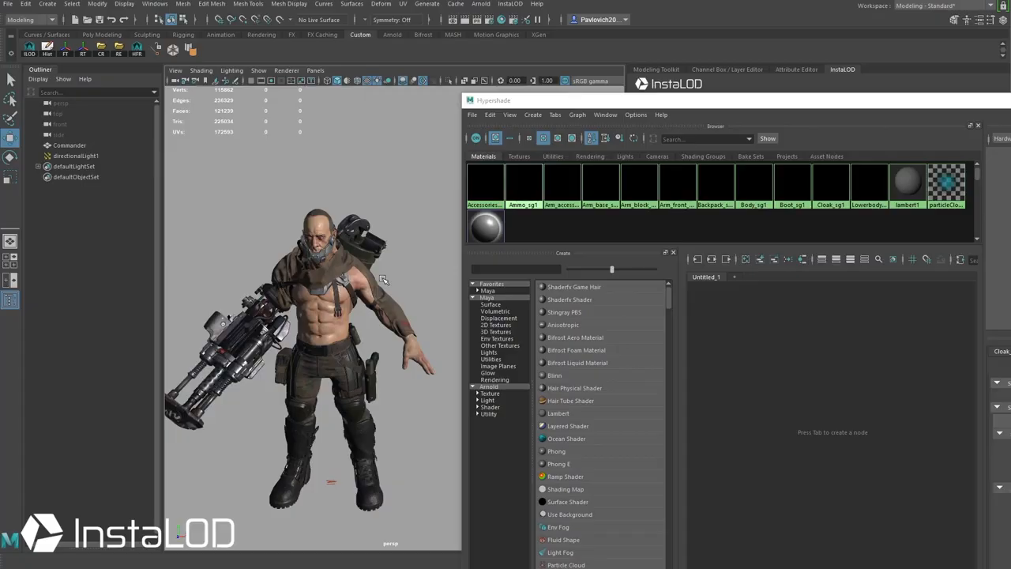
drag(638, 100, 720, 442)
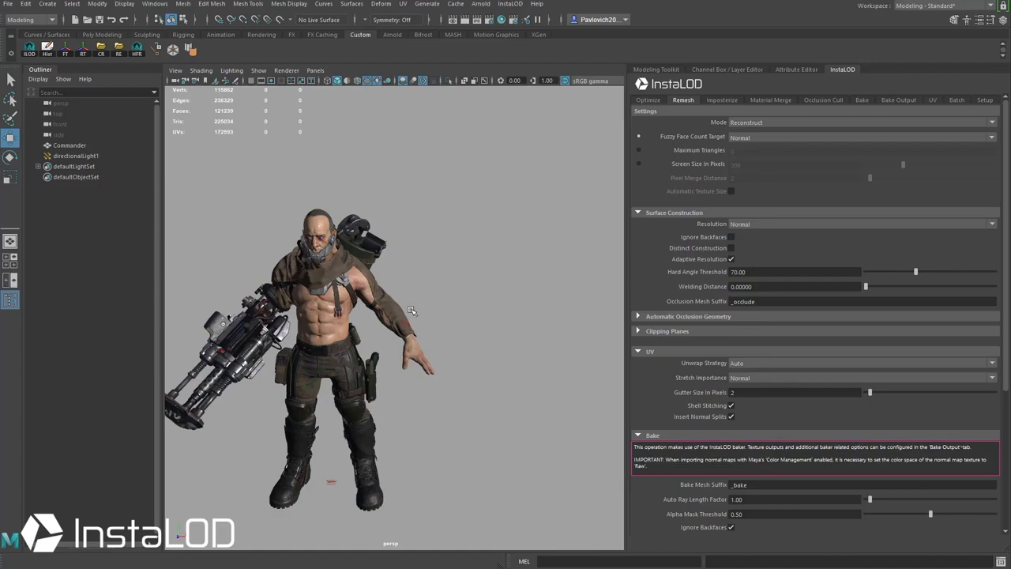
Step: Frame the Commander larger and drag the drawcalls.jpg chart of 2048 texture sets over it
scroll(426, 241, up, 5)
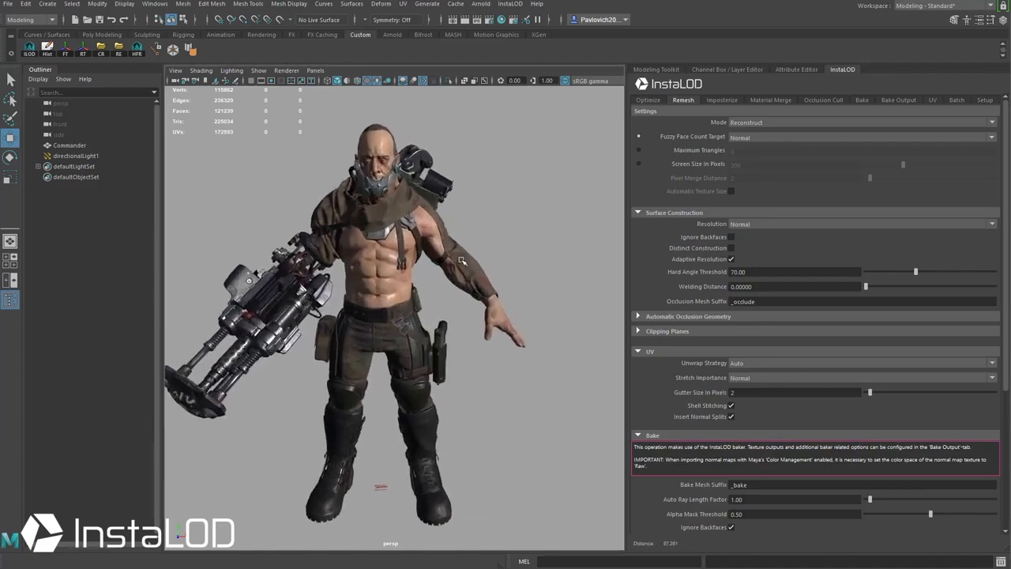
alt+middle_drag(462, 254, 470, 259)
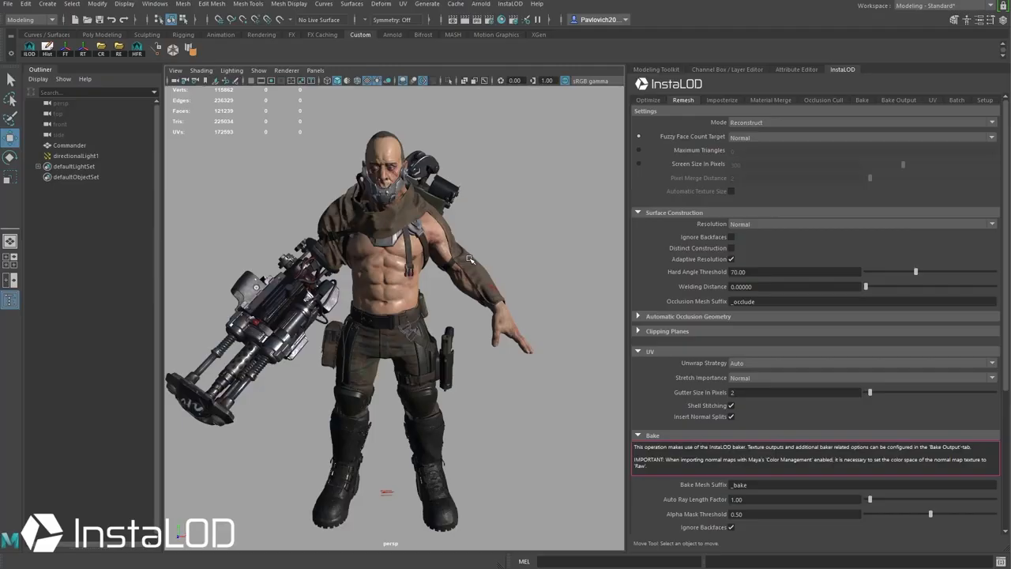
drag(1010, 474, 386, 140)
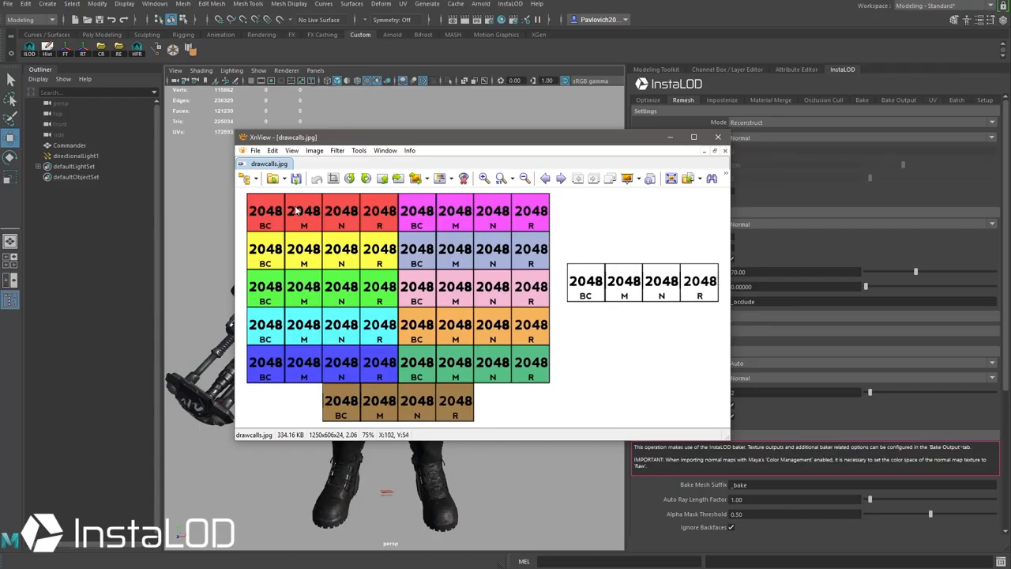
Step: Show drawcalls4096.jpg with four 4096 texture sets, then move the XnView window off screen
click(561, 178)
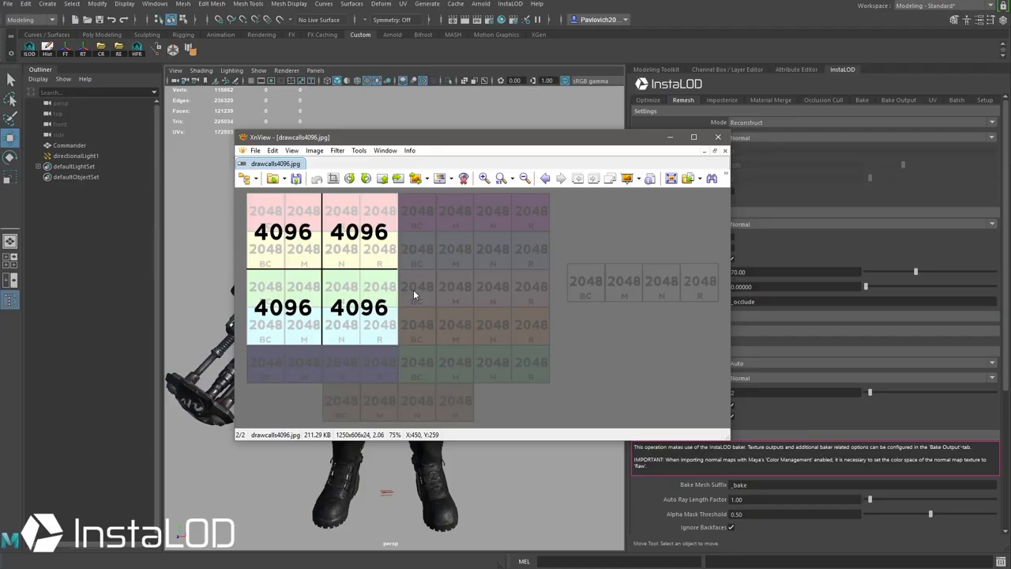
drag(444, 141, 676, 137)
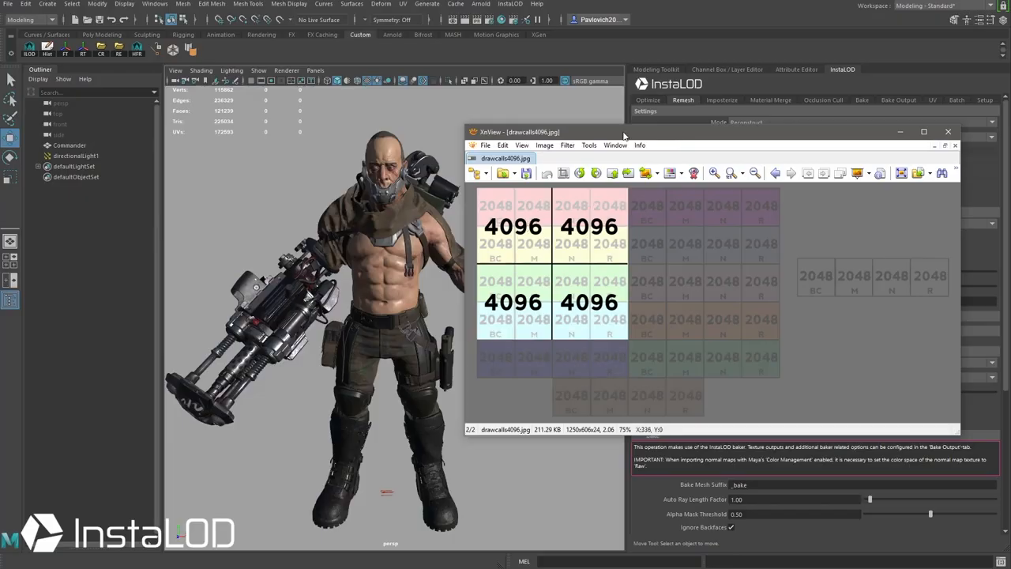
drag(622, 132, 410, 567)
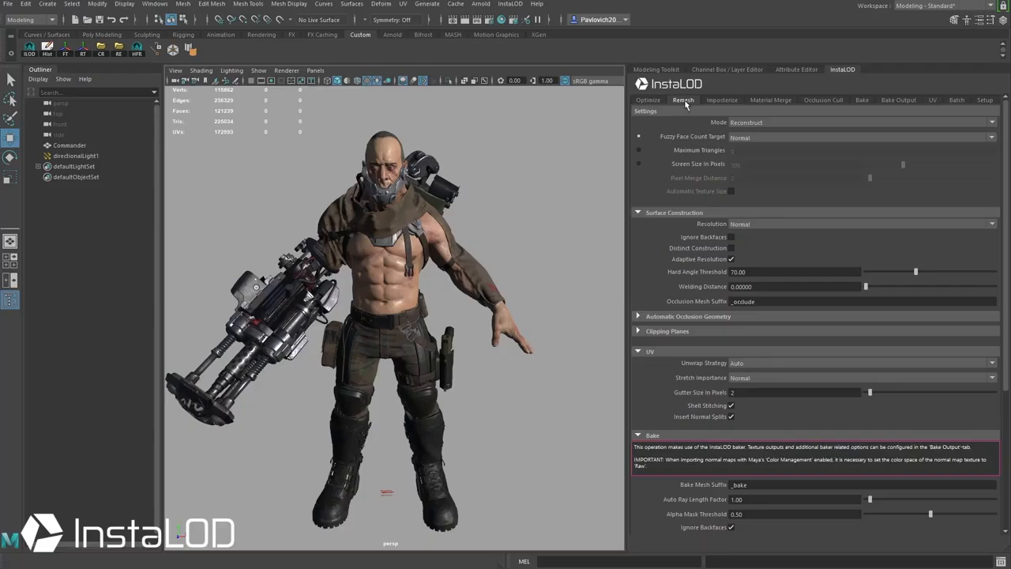
click(649, 100)
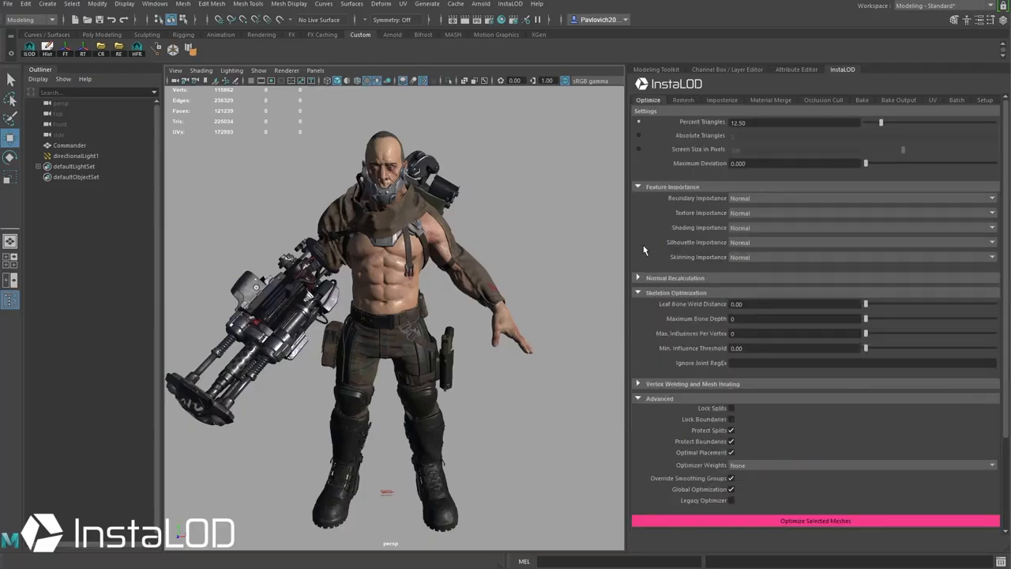
mouse_move(476, 227)
alt+mouse_down()
mouse_move(446, 216)
mouse_move(485, 225)
alt+mouse_up()
drag(485, 224, 337, 308)
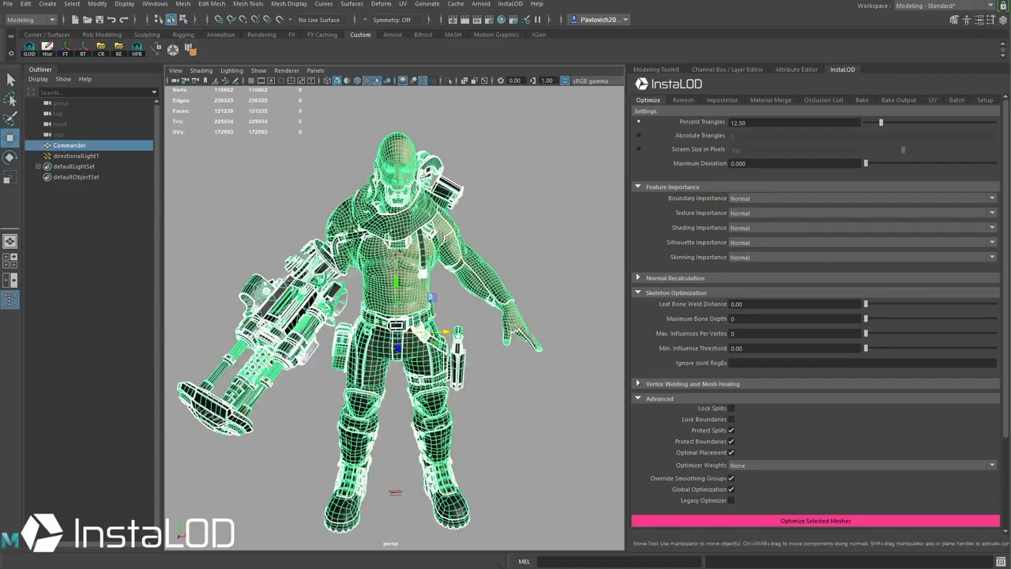
click(528, 223)
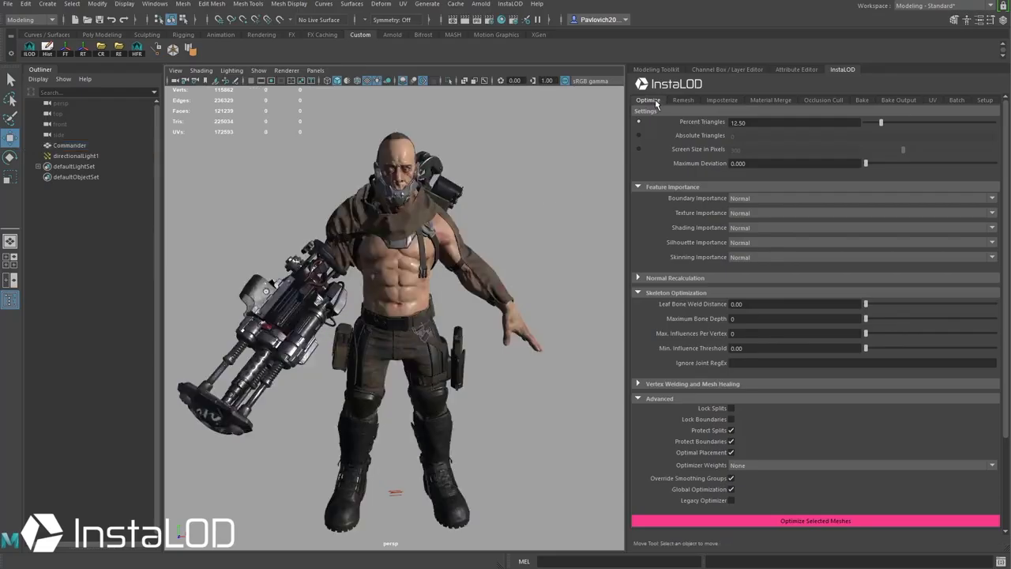
alt+right_drag(545, 246, 472, 221)
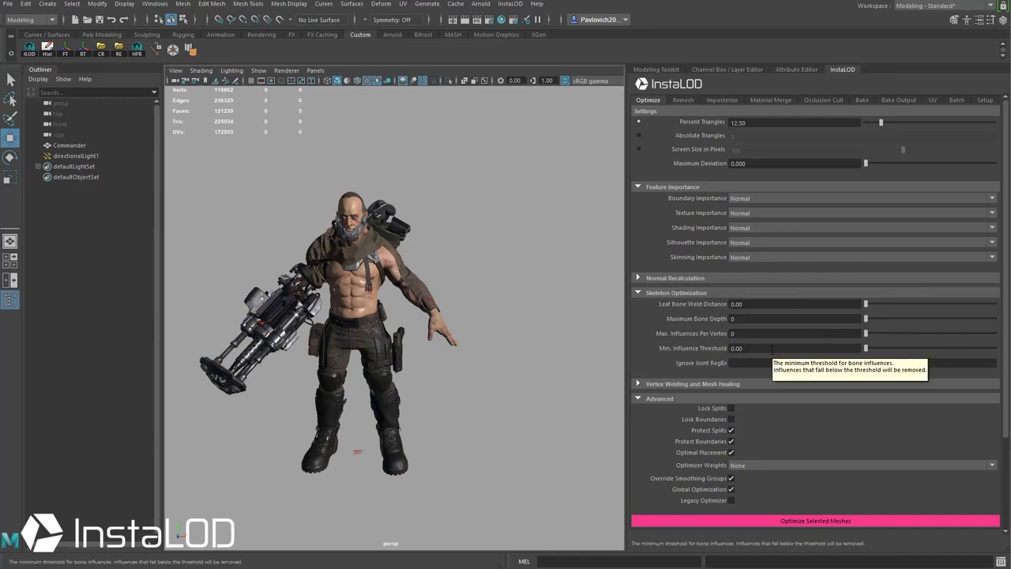
alt+drag(508, 183, 514, 266)
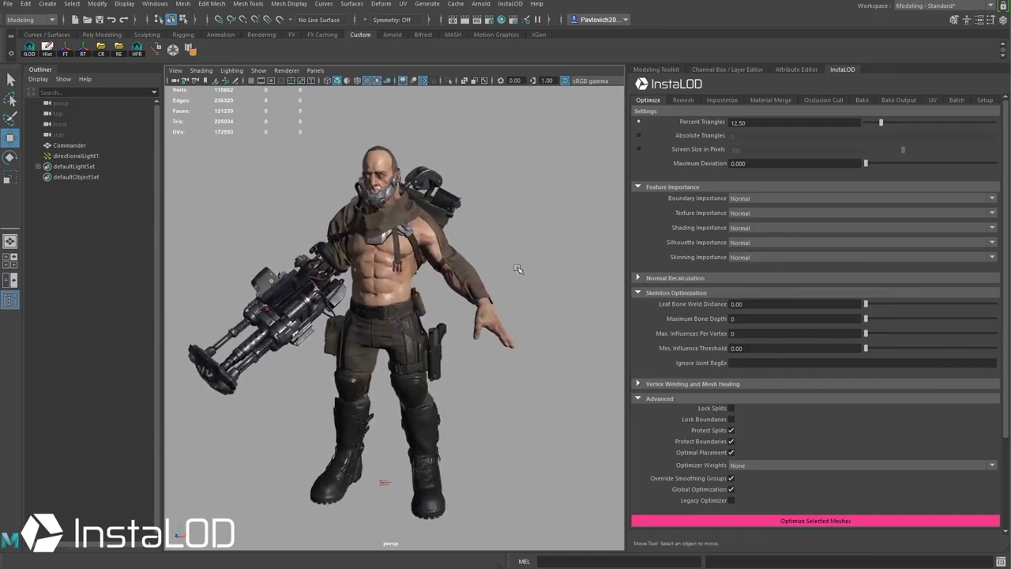
click(681, 100)
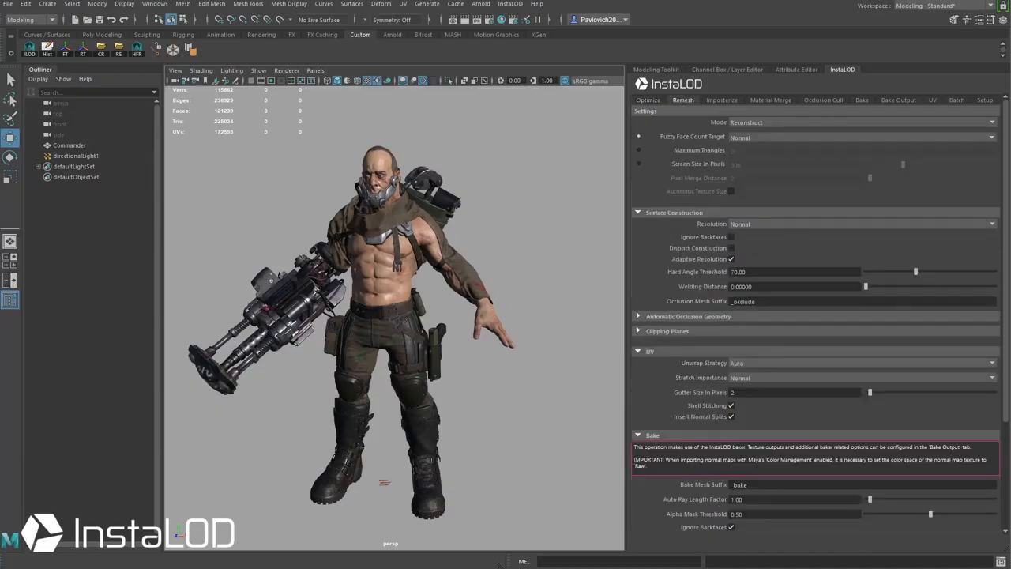
click(767, 137)
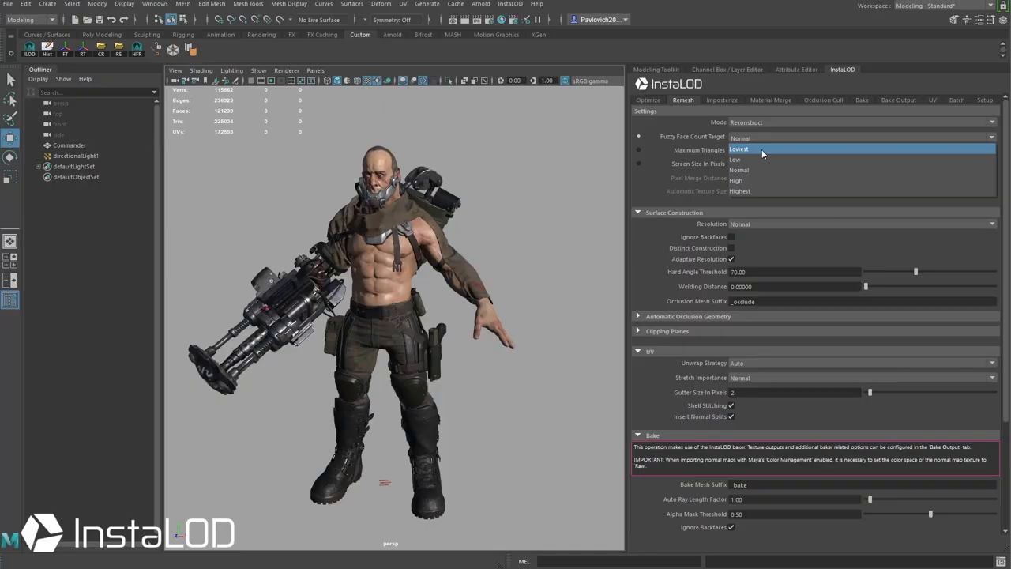
click(650, 169)
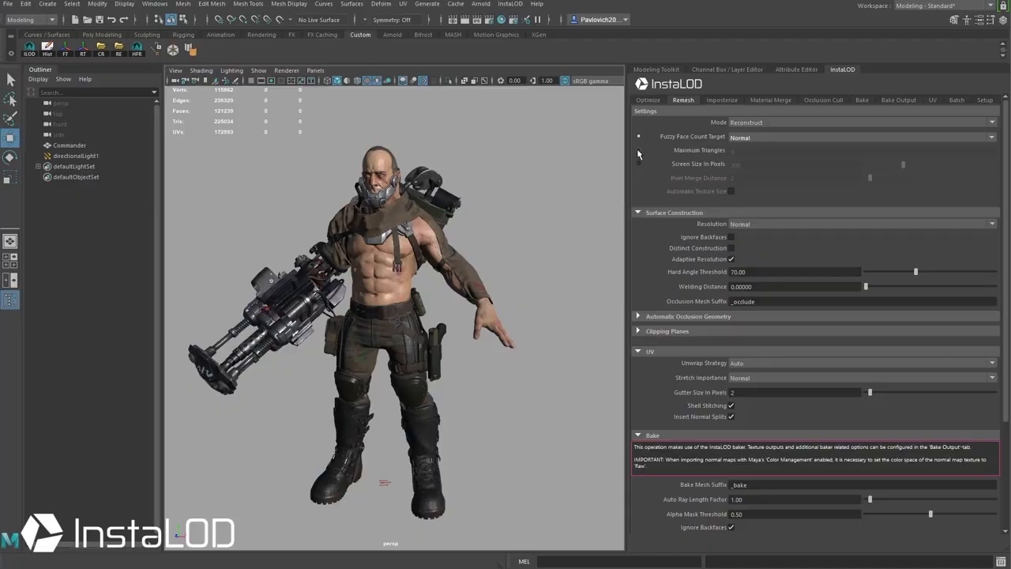
click(638, 150)
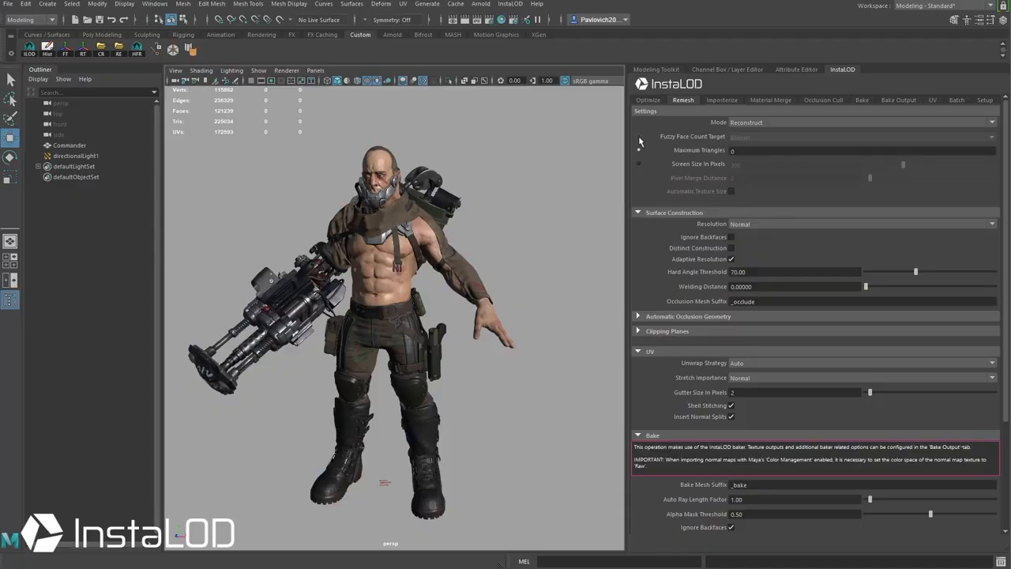
click(639, 137)
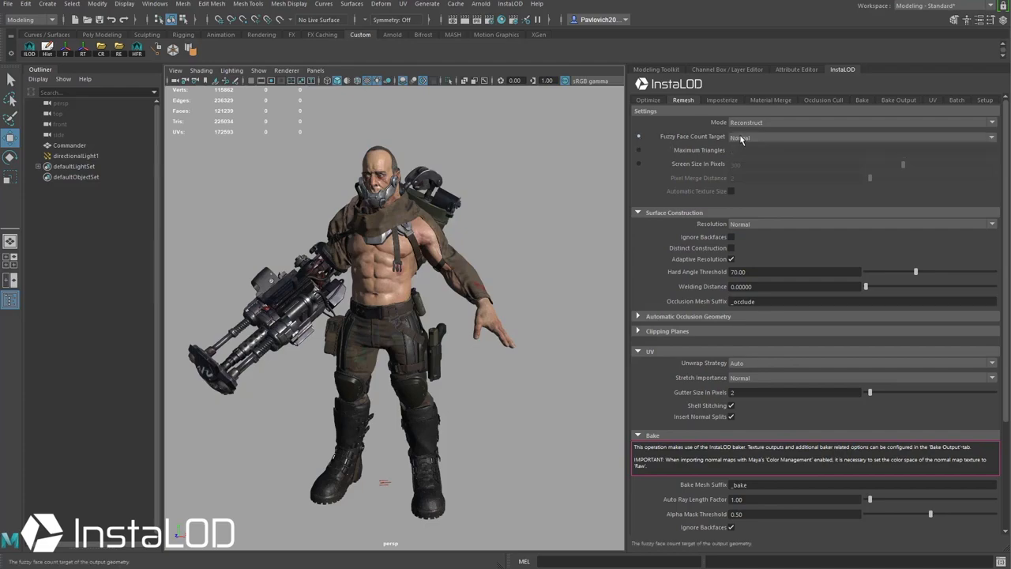
click(774, 225)
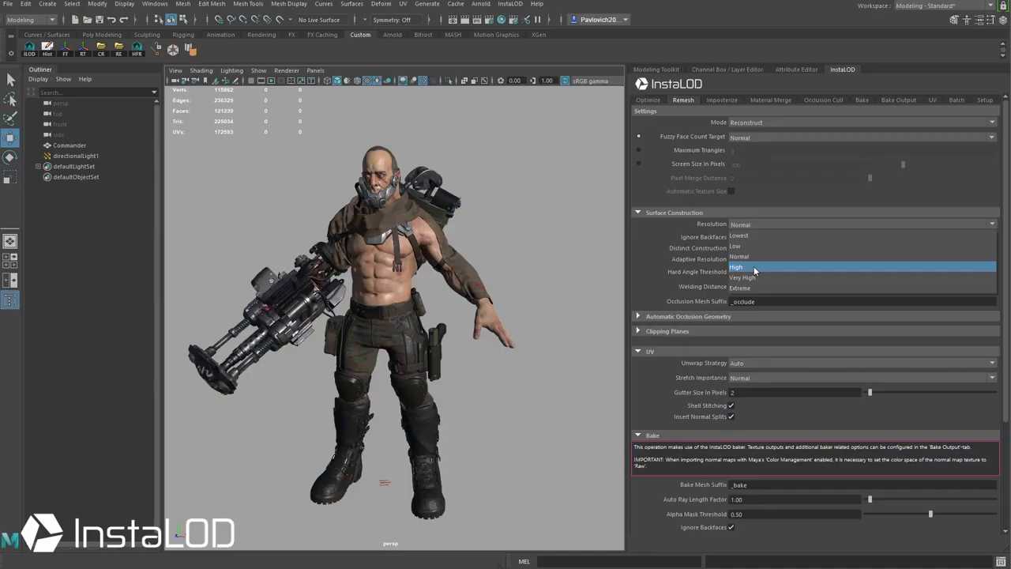
click(767, 256)
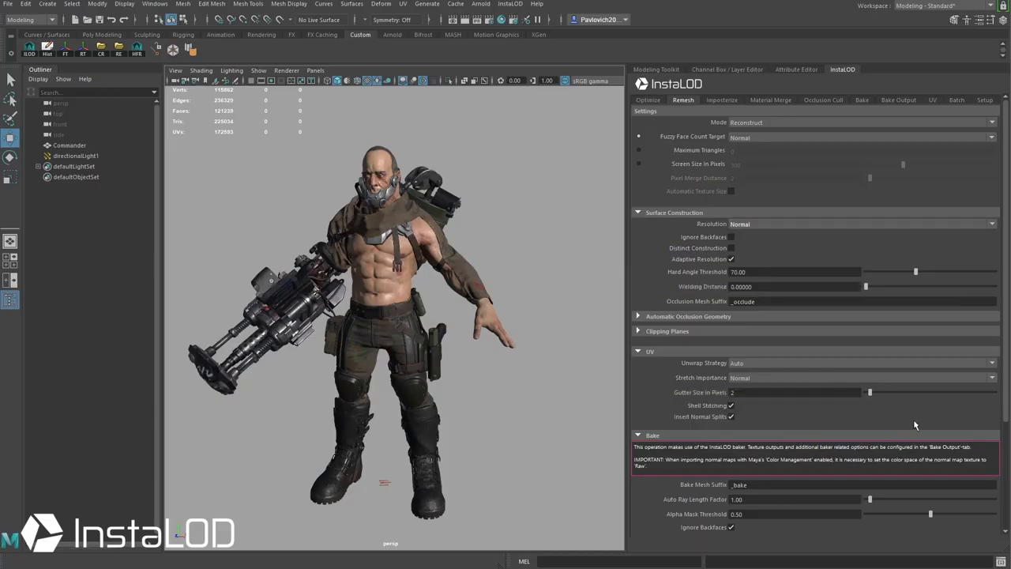
scroll(944, 417, down, 3)
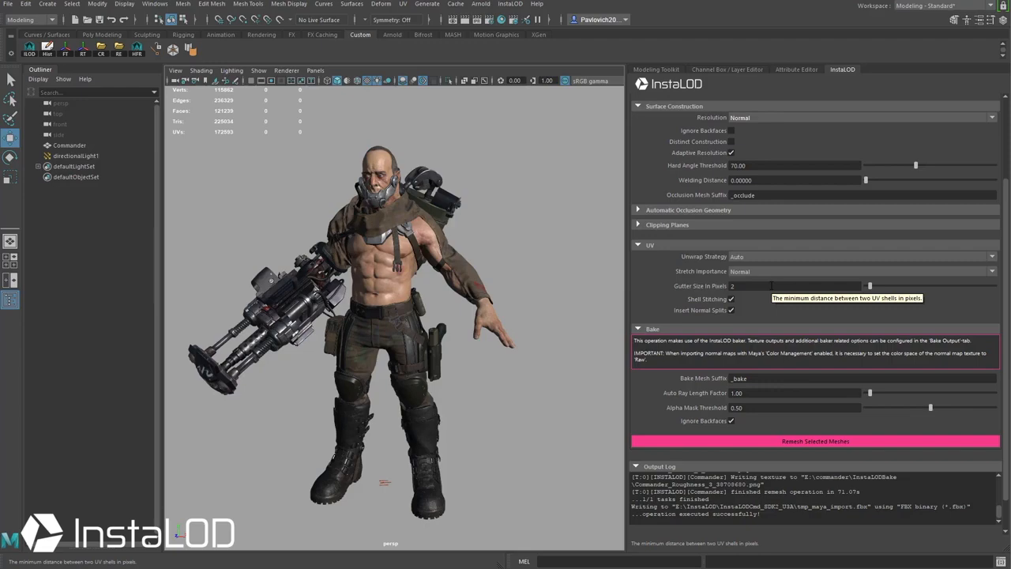
drag(1006, 303, 1007, 201)
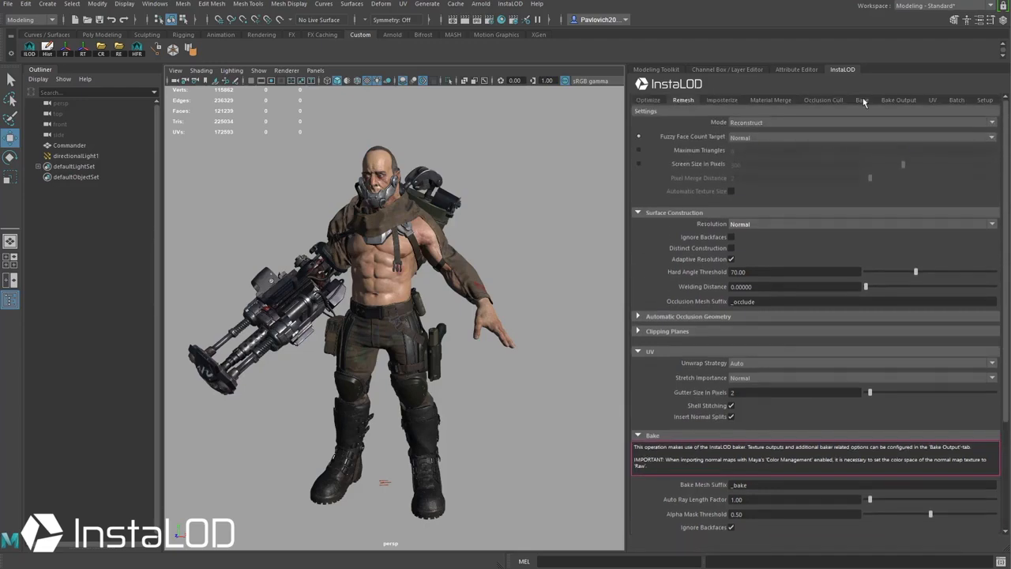
Step: Keep E:/commander/InstaLODBake as the bake output folder and PNG8Dithered as the 16bpp export format
click(897, 101)
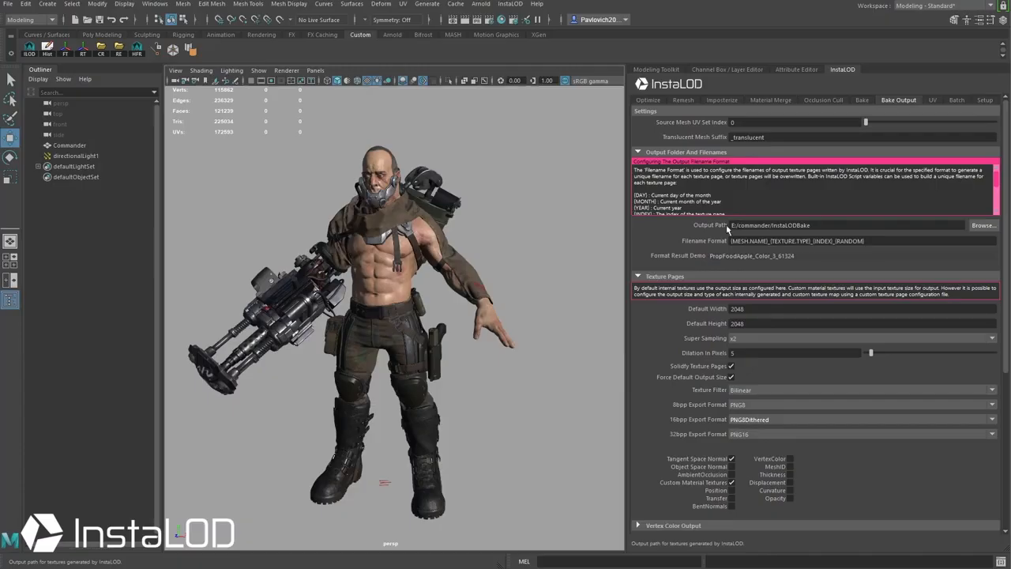
click(981, 226)
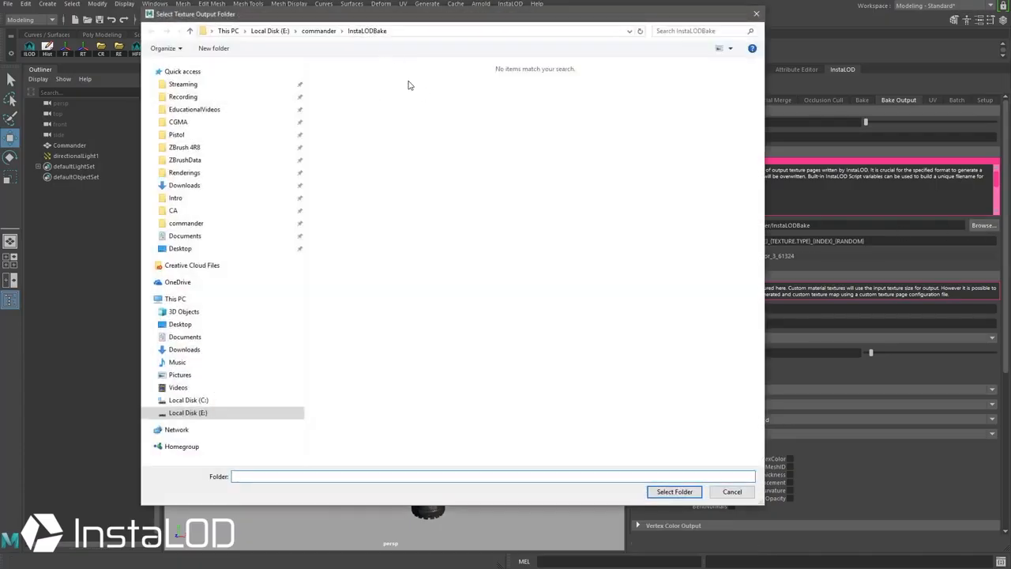
click(675, 492)
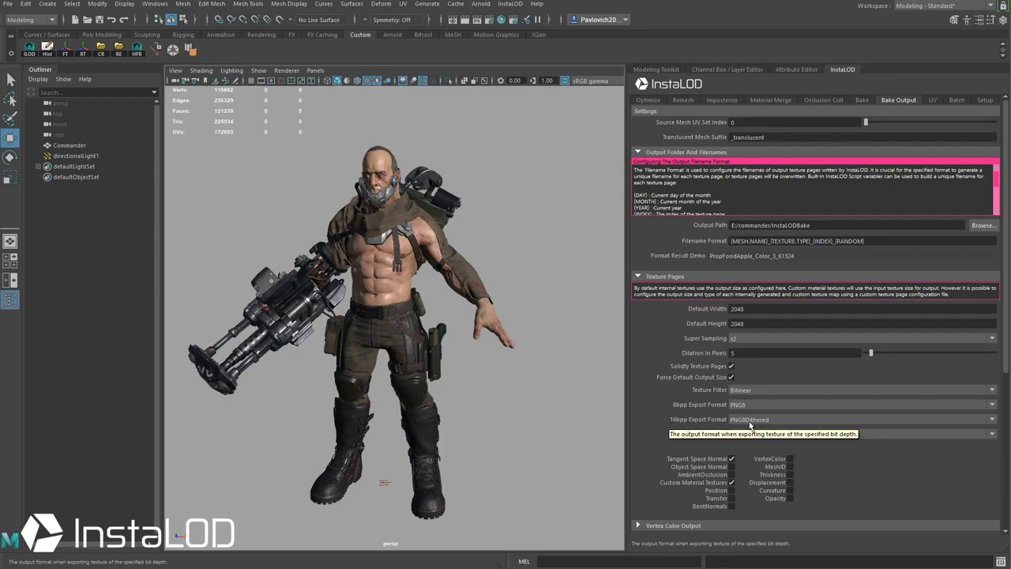
click(760, 420)
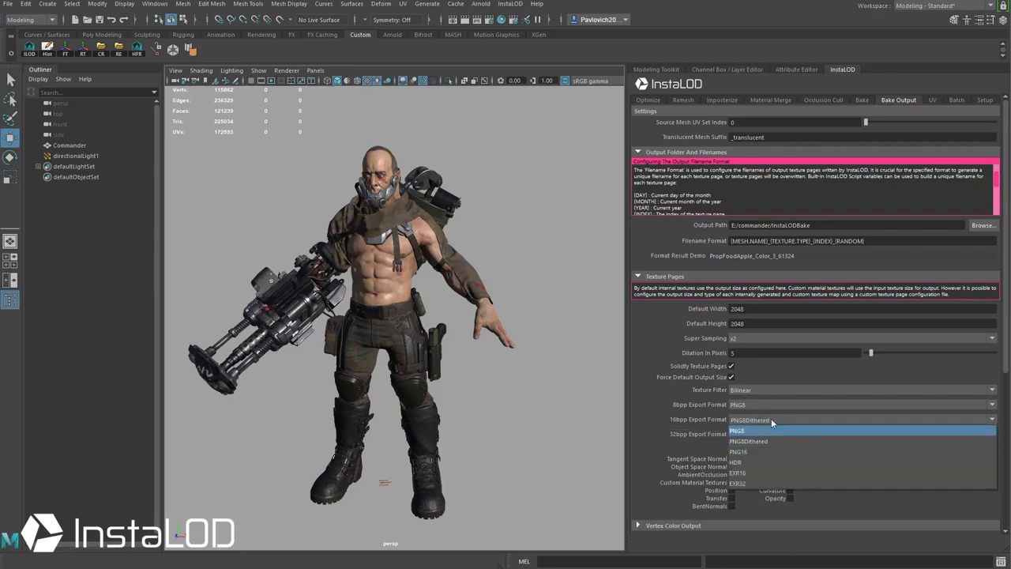
click(771, 419)
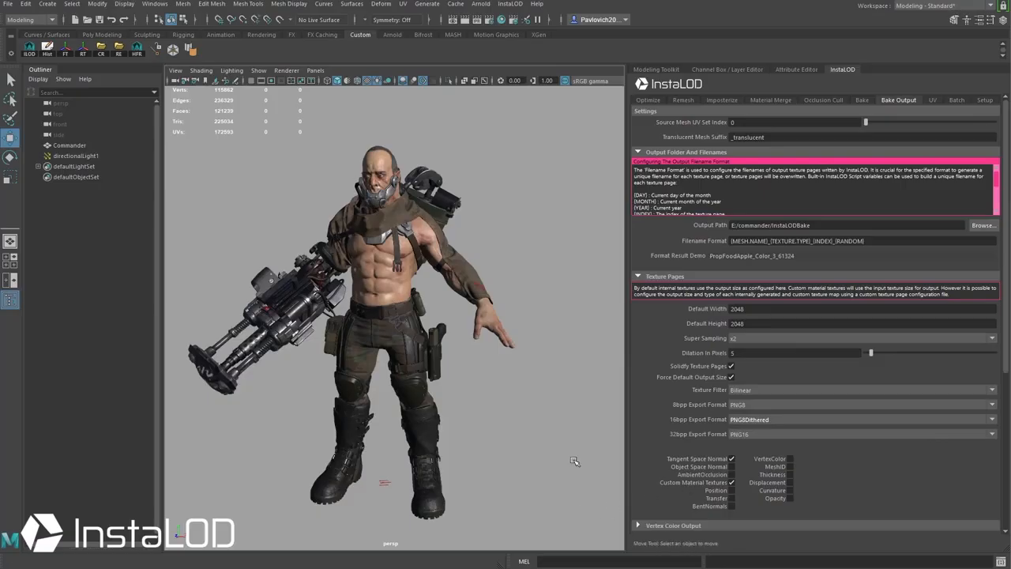
Step: Move the texture-layout image off screen and keep OpenGL as the output tangent space
drag(664, 568, 492, 164)
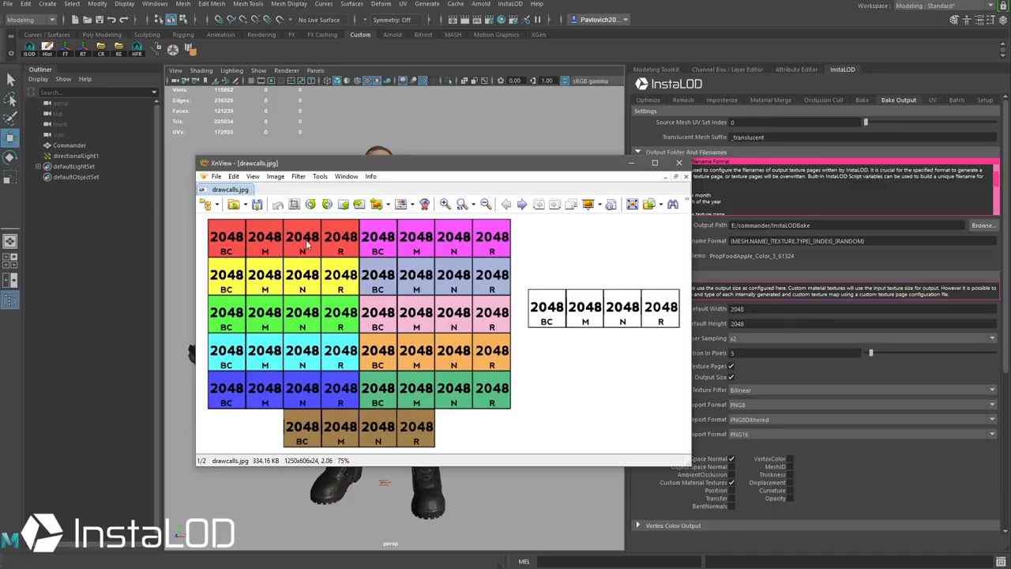
drag(381, 165, 298, 568)
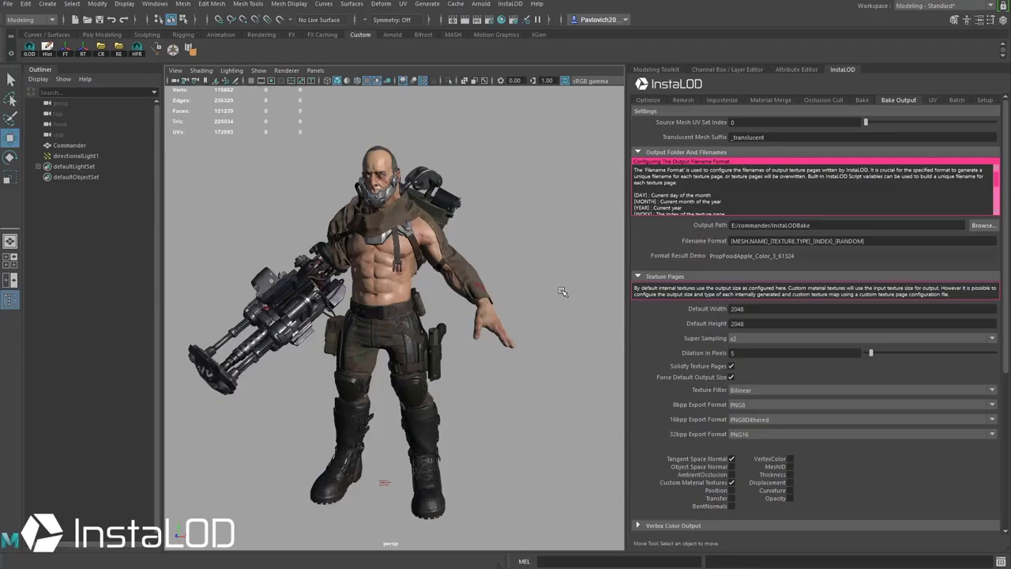
scroll(814, 316, down, 8)
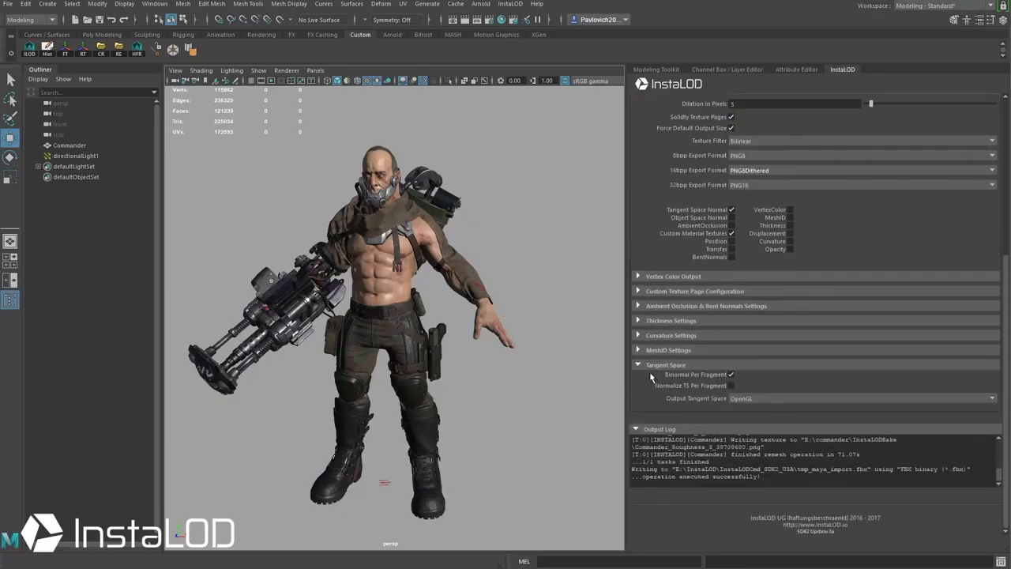
click(772, 399)
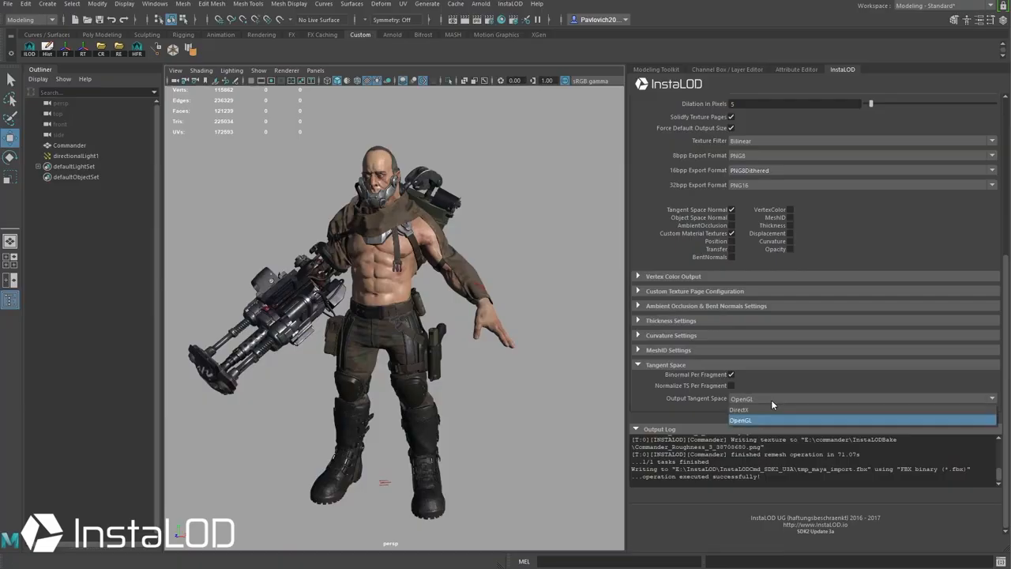
click(771, 399)
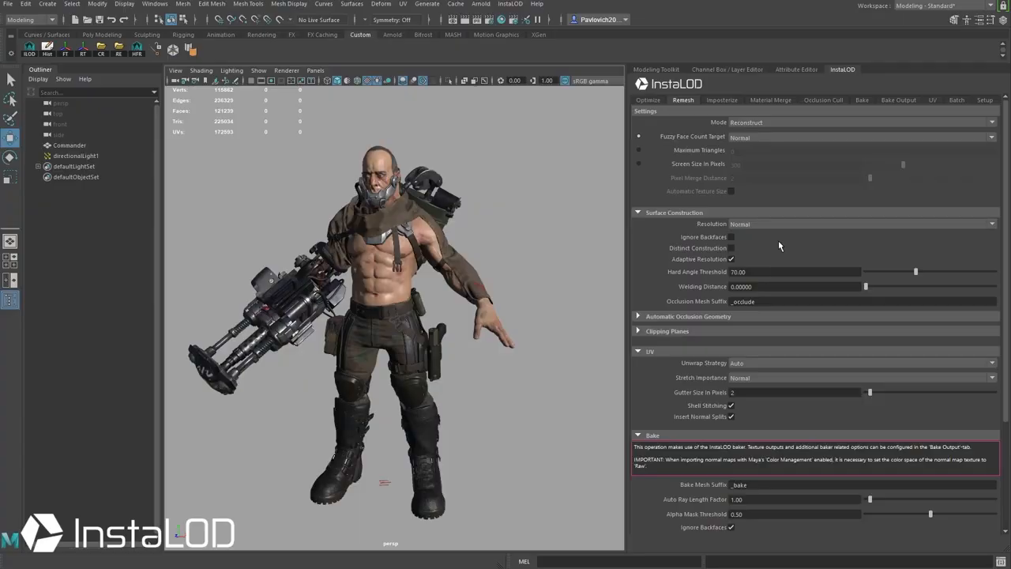
Step: Select the Commander mesh and frame it close-up in the viewport
alt+drag(337, 312, 362, 294)
click(421, 282)
mouse_move(362, 294)
alt+right_down()
mouse_move(426, 296)
mouse_move(355, 288)
alt+right_up()
alt+middle_drag(356, 289, 310, 281)
alt+right_drag(310, 280, 419, 236)
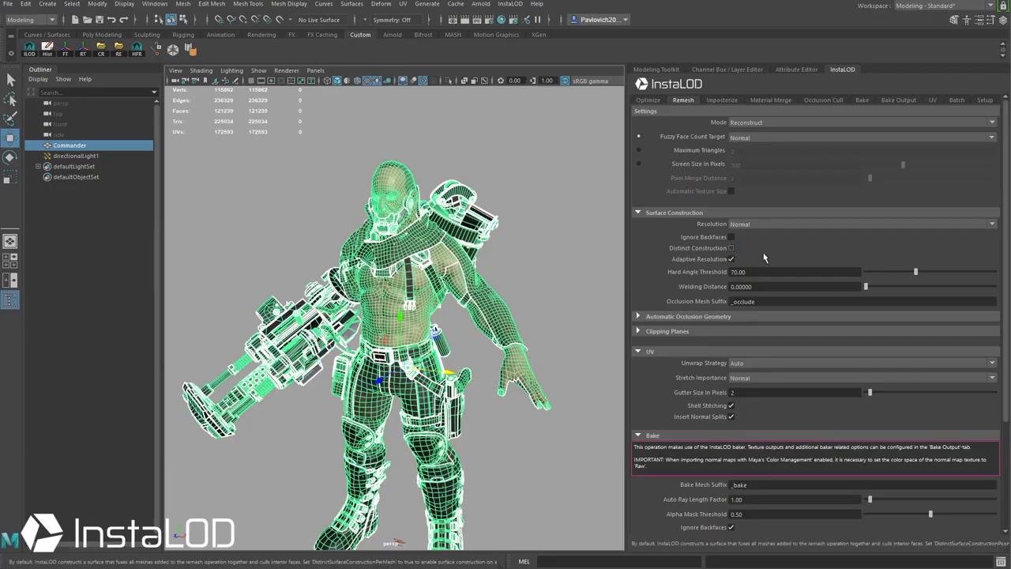
alt+drag(322, 206, 439, 225)
alt+right_drag(440, 224, 385, 232)
alt+middle_drag(384, 232, 369, 194)
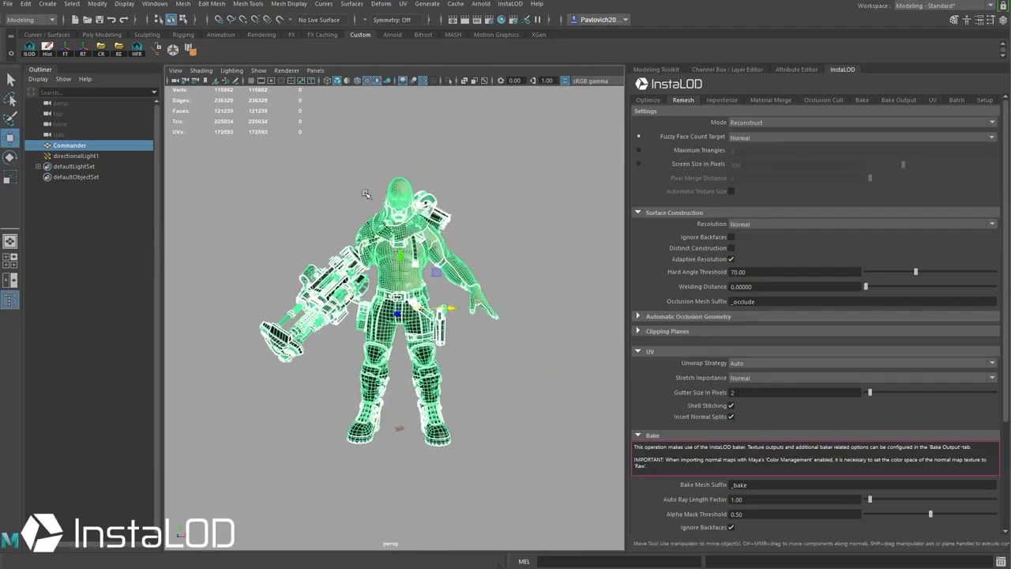
alt+right_drag(369, 194, 376, 230)
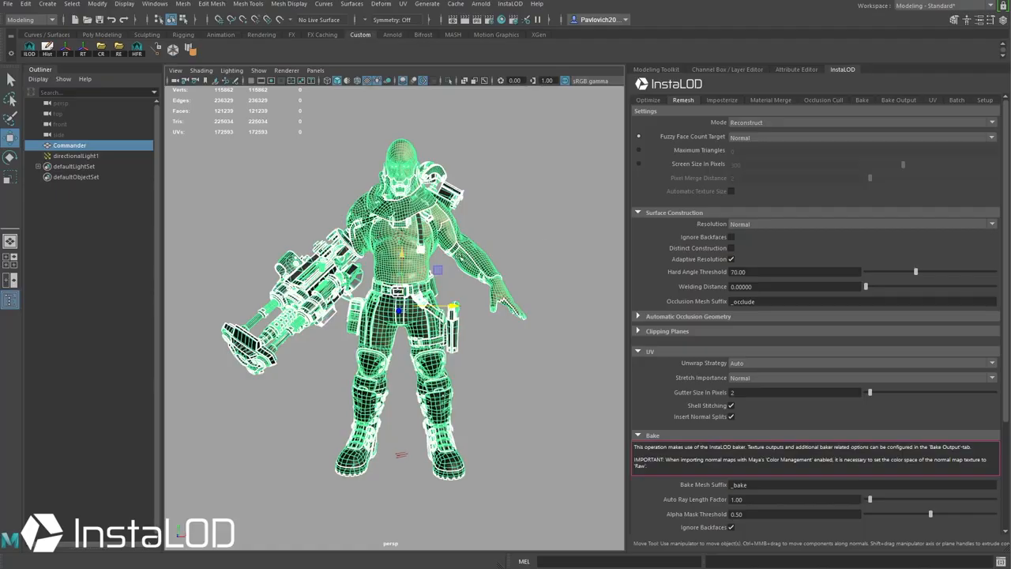
Step: Reselect Commander in the Outliner and run Remesh Selected Meshes to build LOD_Group_Maya
click(569, 208)
alt+middle_drag(569, 209, 557, 214)
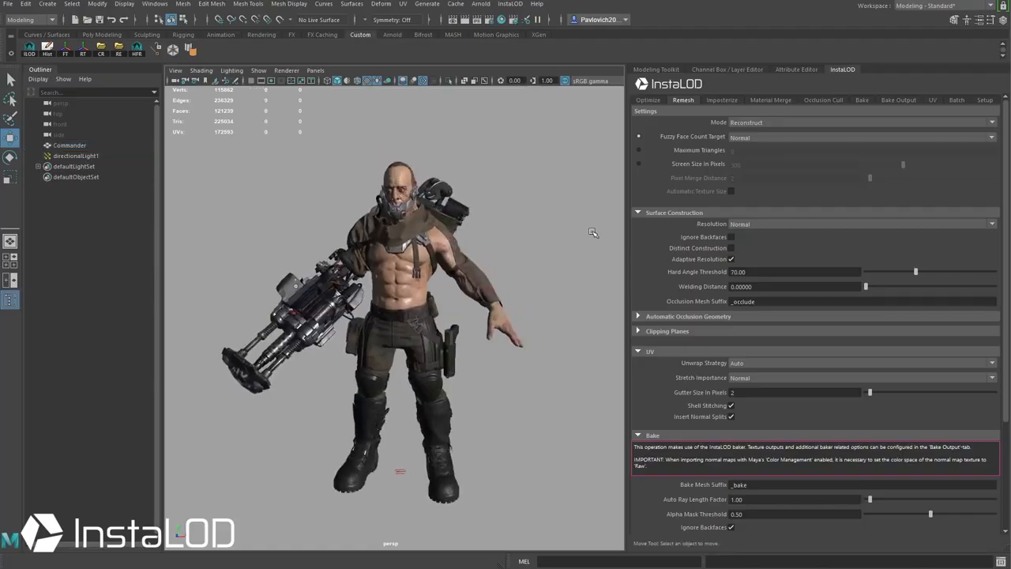
click(65, 146)
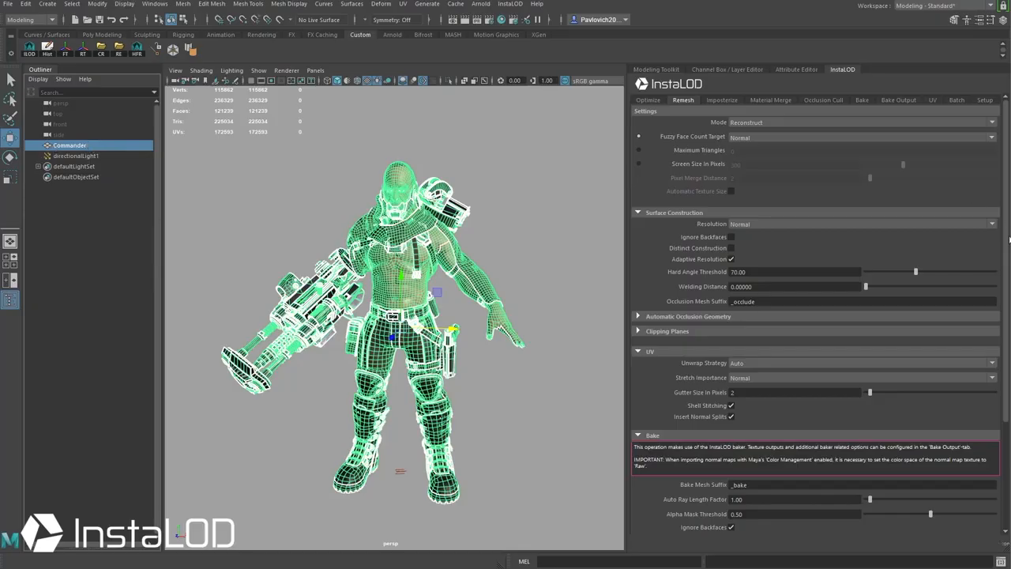
scroll(1008, 226, down, 5)
click(833, 404)
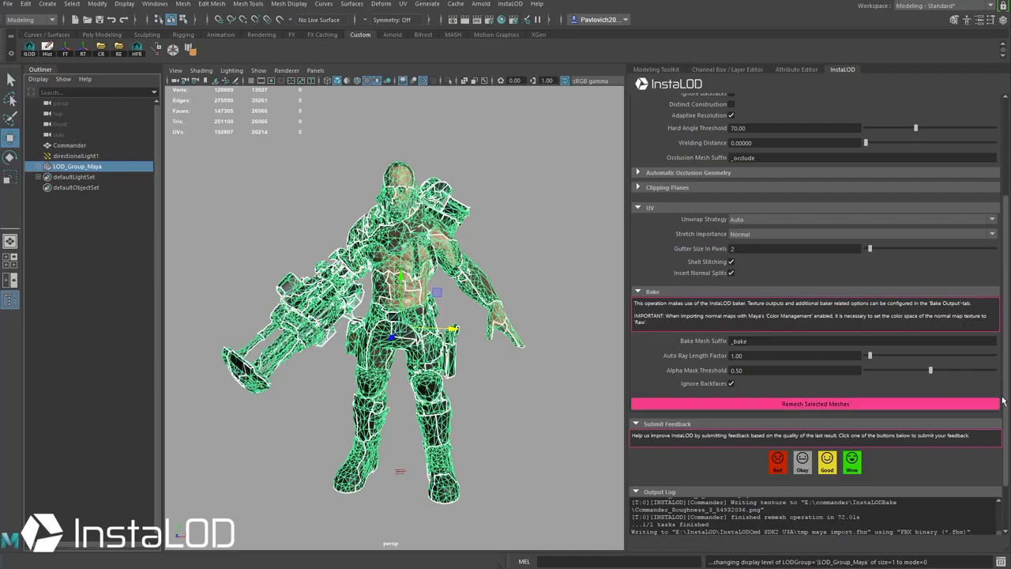
Step: Move LOD_Group_Maya along X to sit right of the original Commander, then deselect it
scroll(887, 495, down, 2)
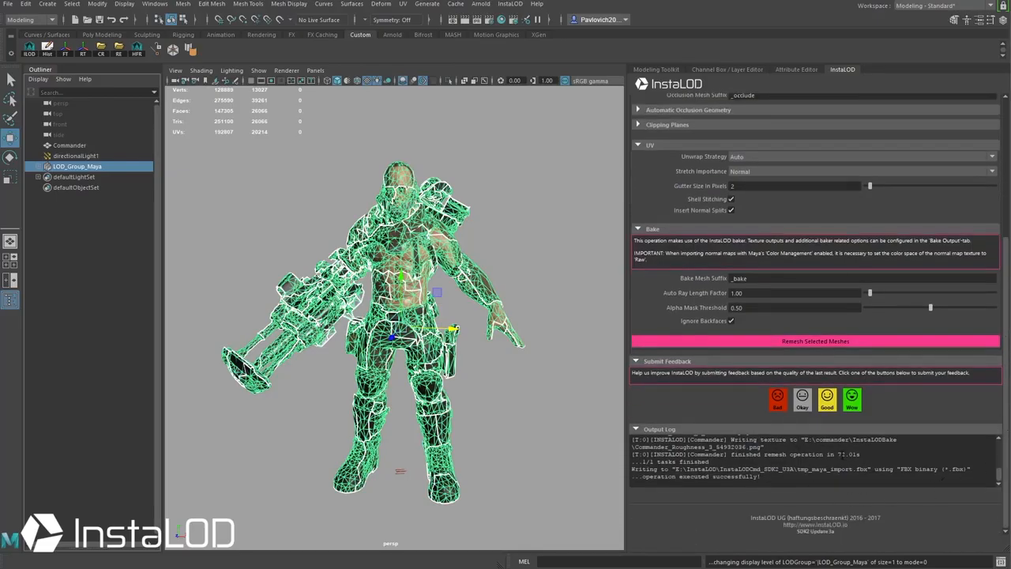
alt+middle_drag(391, 313, 345, 330)
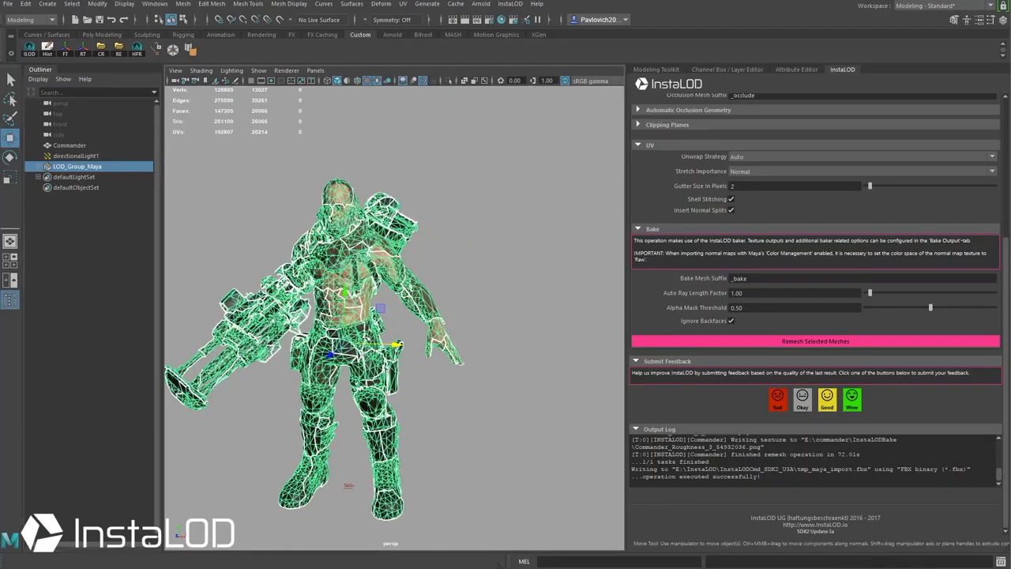
drag(390, 342, 681, 357)
alt+right_drag(489, 294, 379, 295)
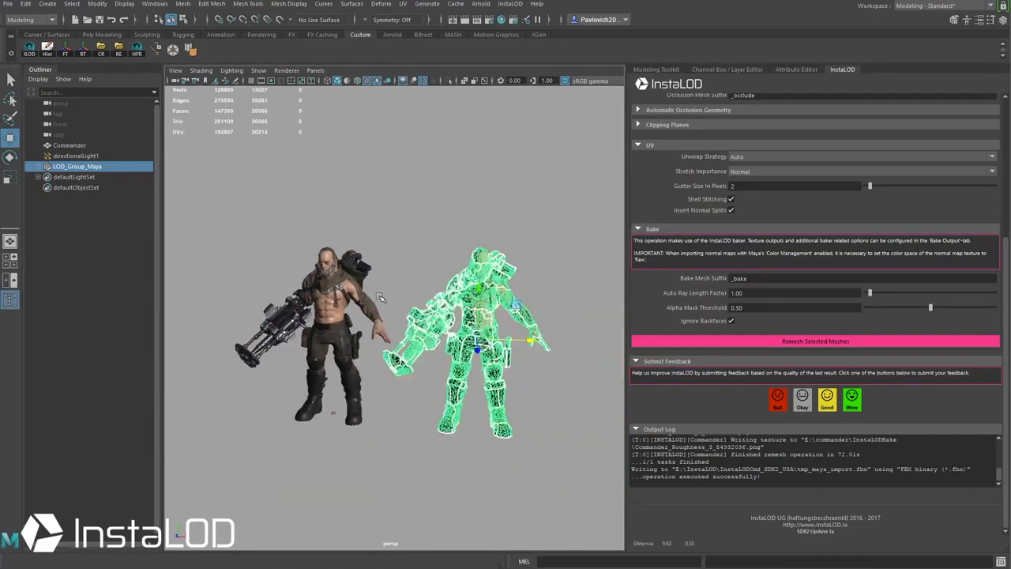
alt+drag(379, 295, 442, 297)
alt+right_drag(442, 298, 514, 300)
click(426, 256)
alt+middle_drag(394, 214, 404, 227)
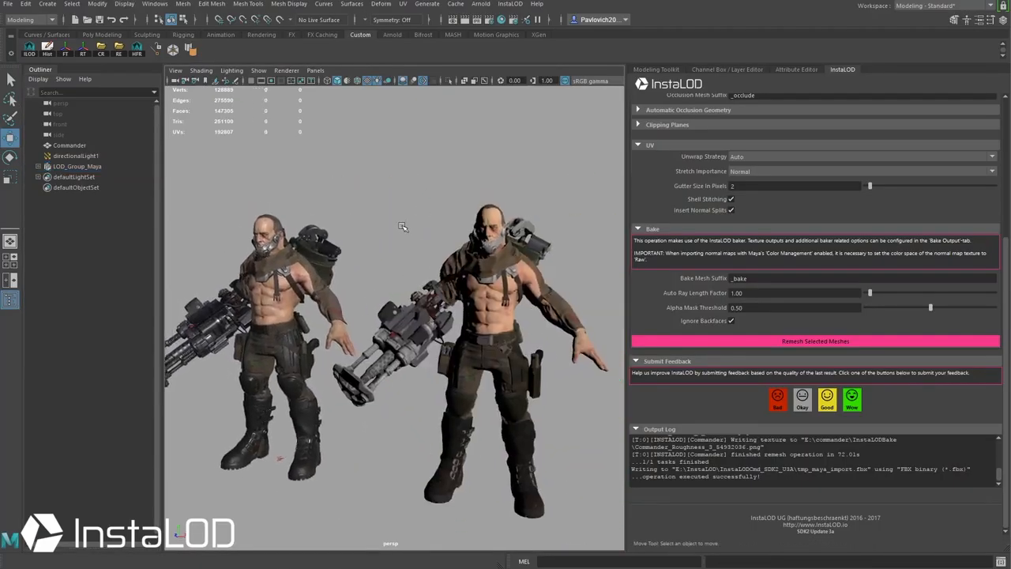
click(491, 270)
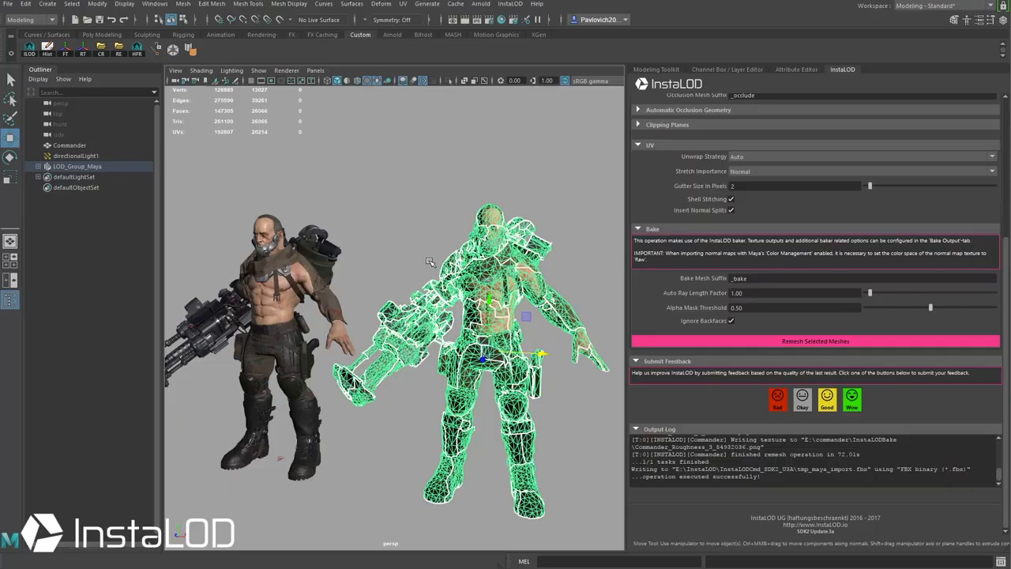
click(409, 225)
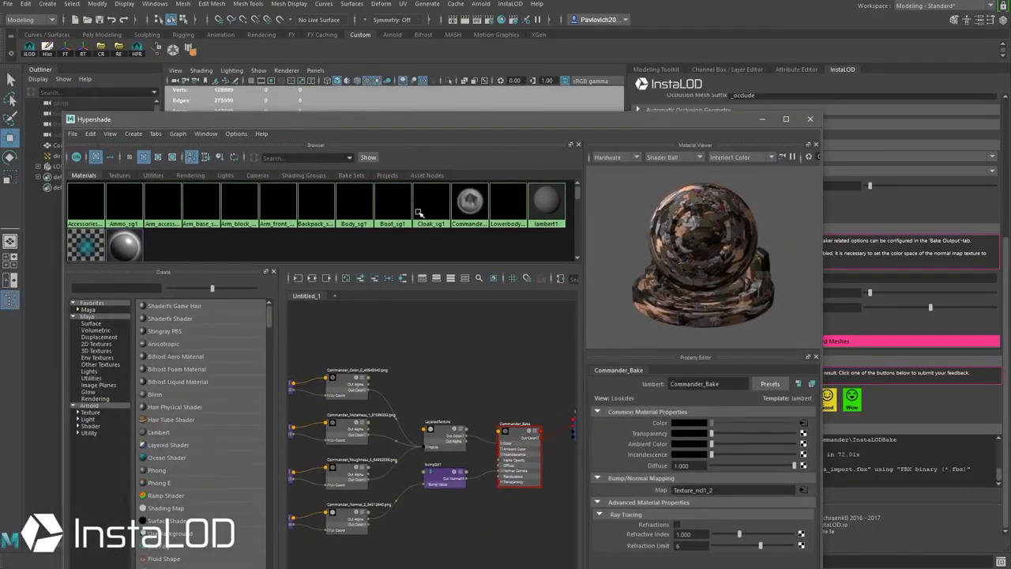
Step: Open Commander_Bake's attributes and change its Type from Lambert to Stingray PBS
double_click(469, 202)
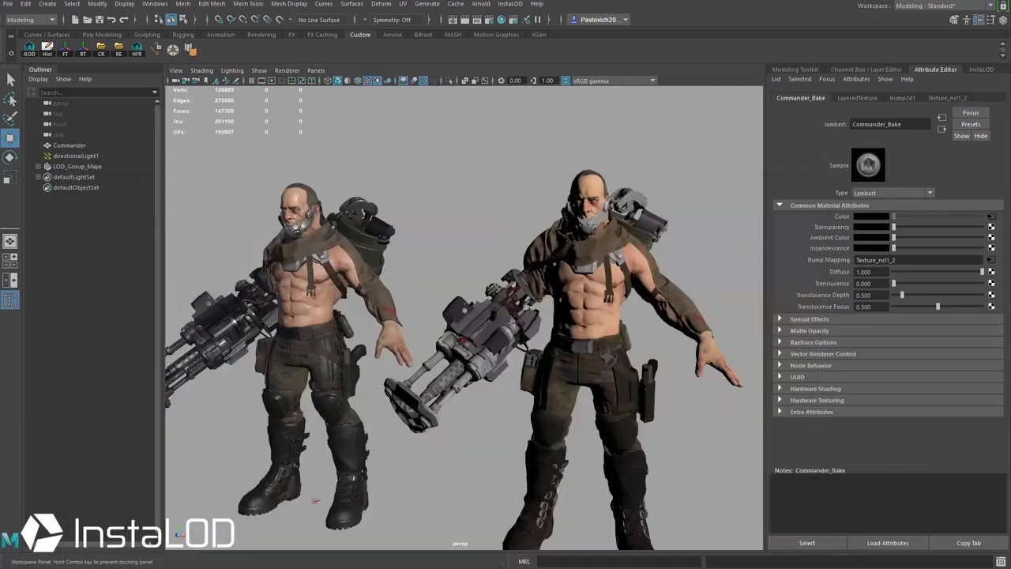
click(929, 194)
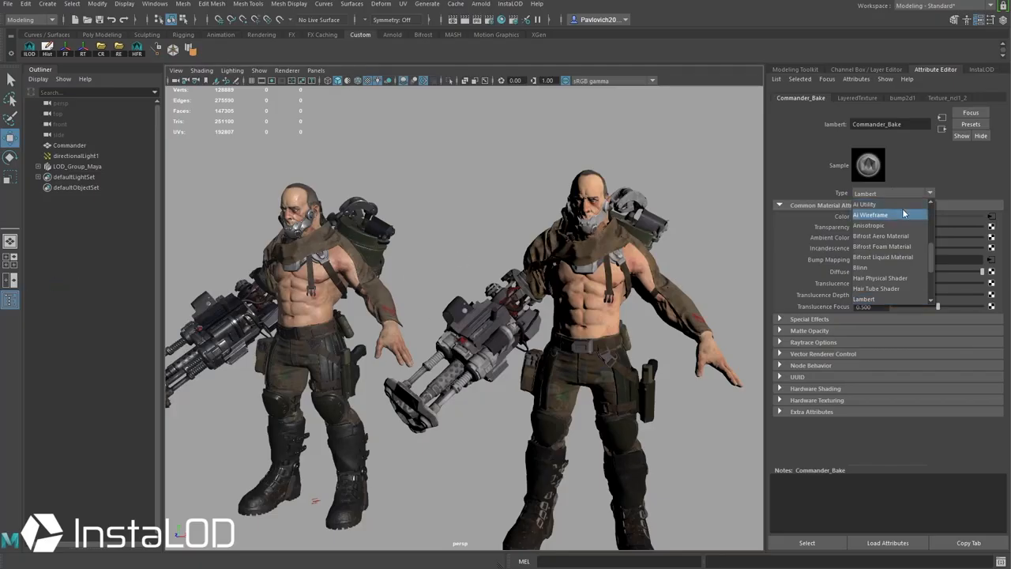
drag(932, 254, 934, 206)
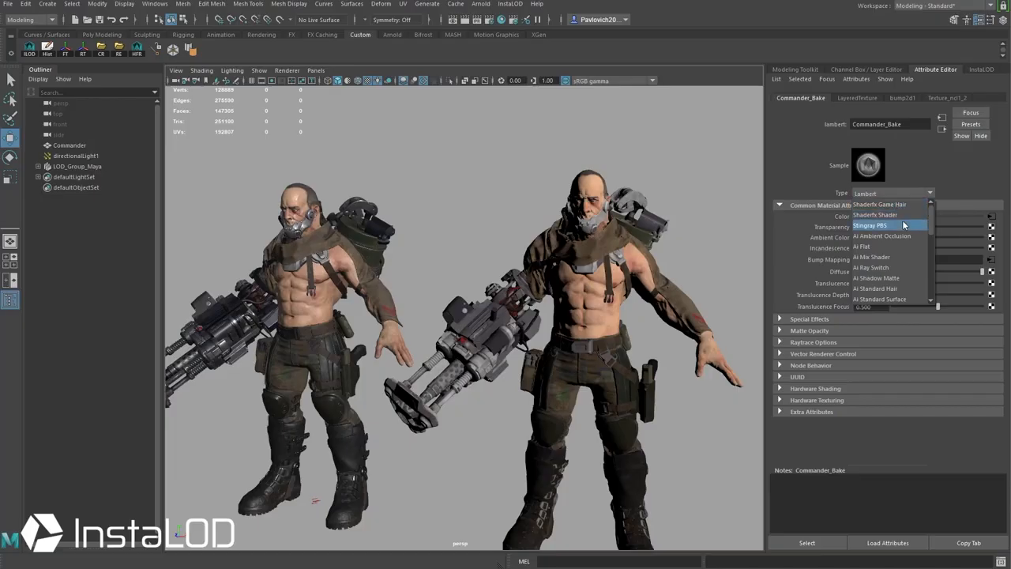
click(902, 225)
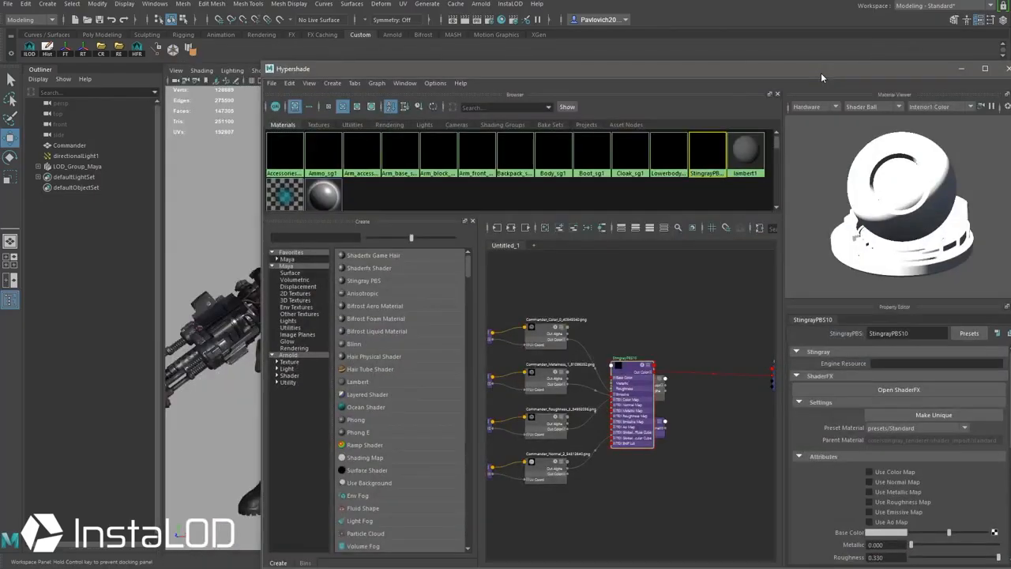
Step: Enable the color, normal, metallic and roughness map options on the Stingray PBS material
drag(821, 73, 810, 73)
scroll(860, 412, down, 2)
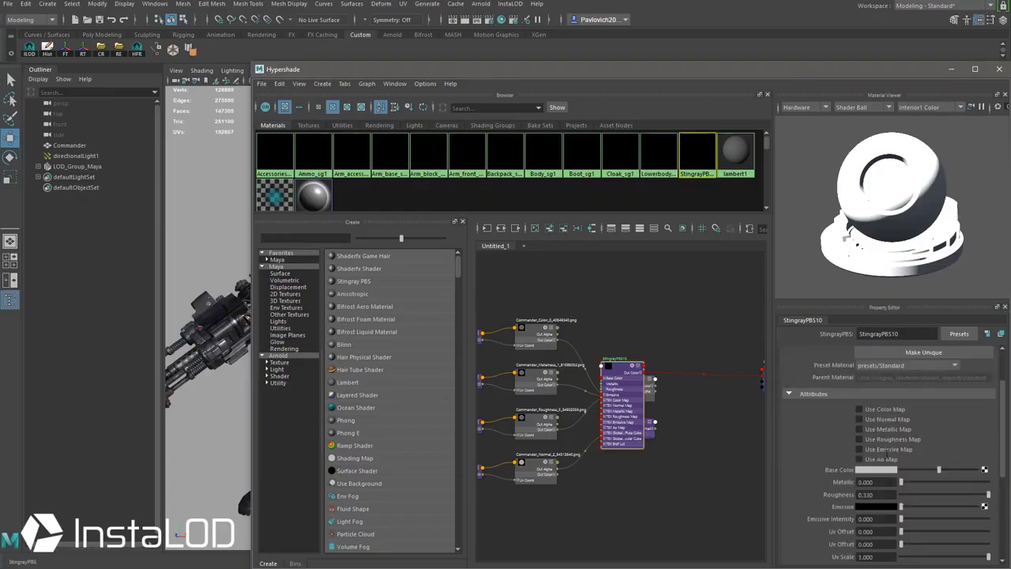
click(858, 410)
click(859, 419)
click(859, 429)
click(860, 439)
scroll(1003, 424, down, 5)
Step: Load the baked Commander_Color and Commander_Normal_2 textures into the color and normal maps
click(979, 442)
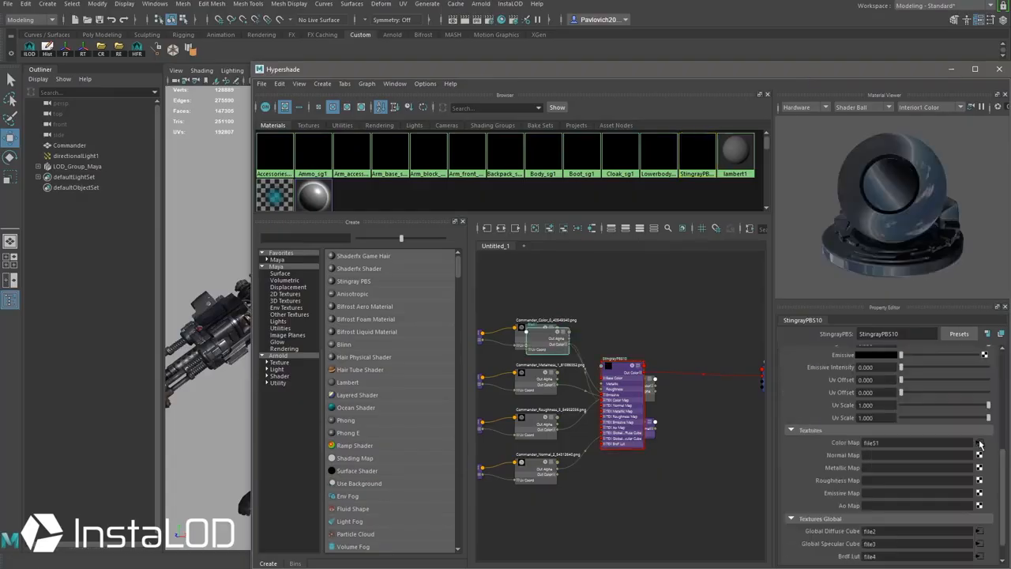
click(995, 406)
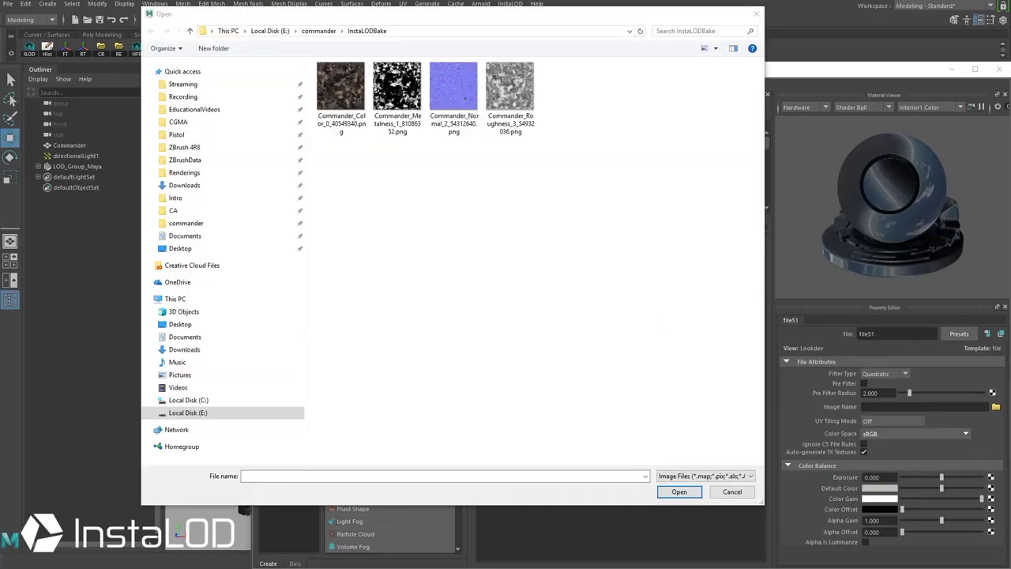
double_click(354, 93)
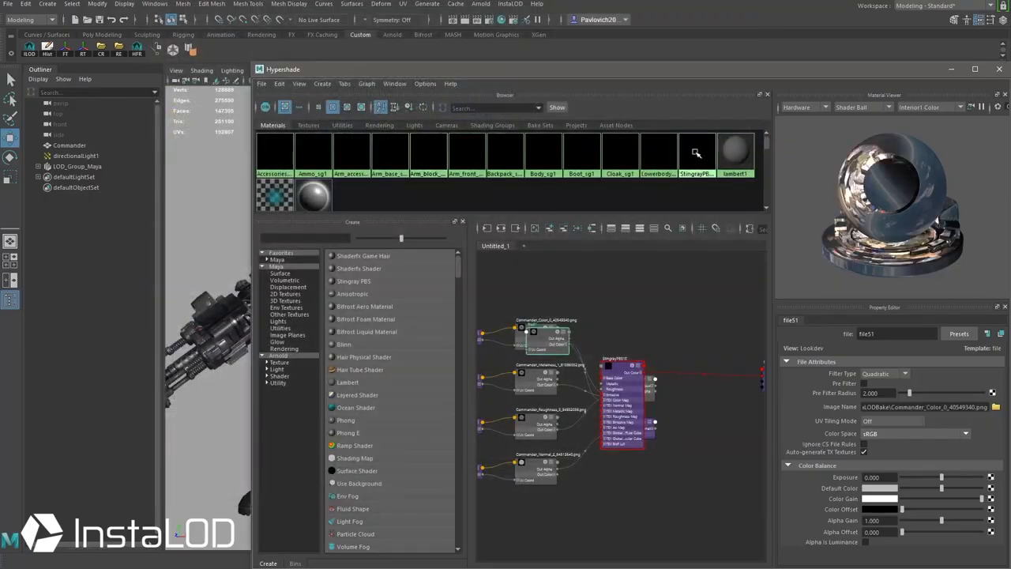
right_click(696, 152)
click(698, 178)
click(644, 356)
click(978, 467)
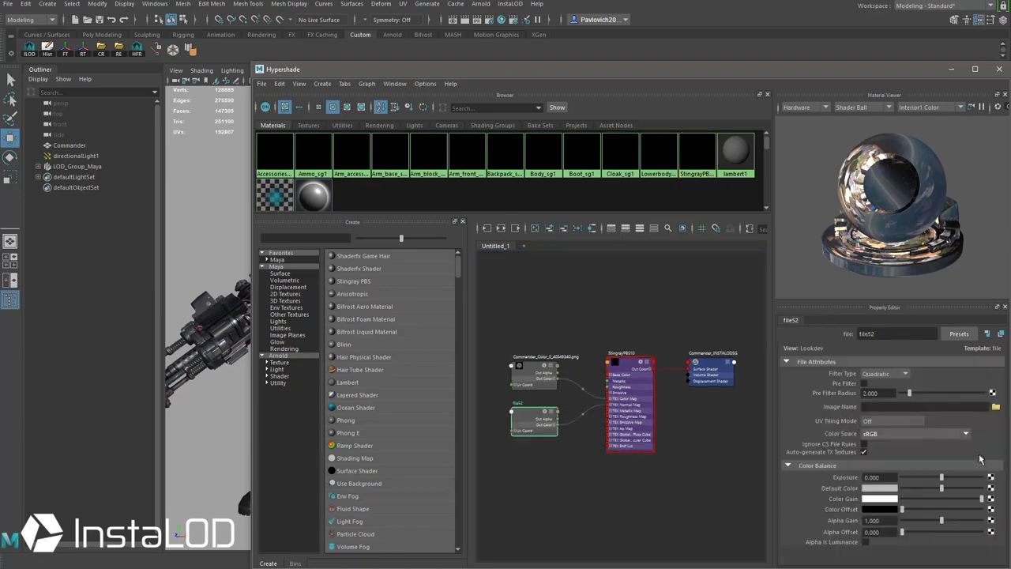
click(996, 407)
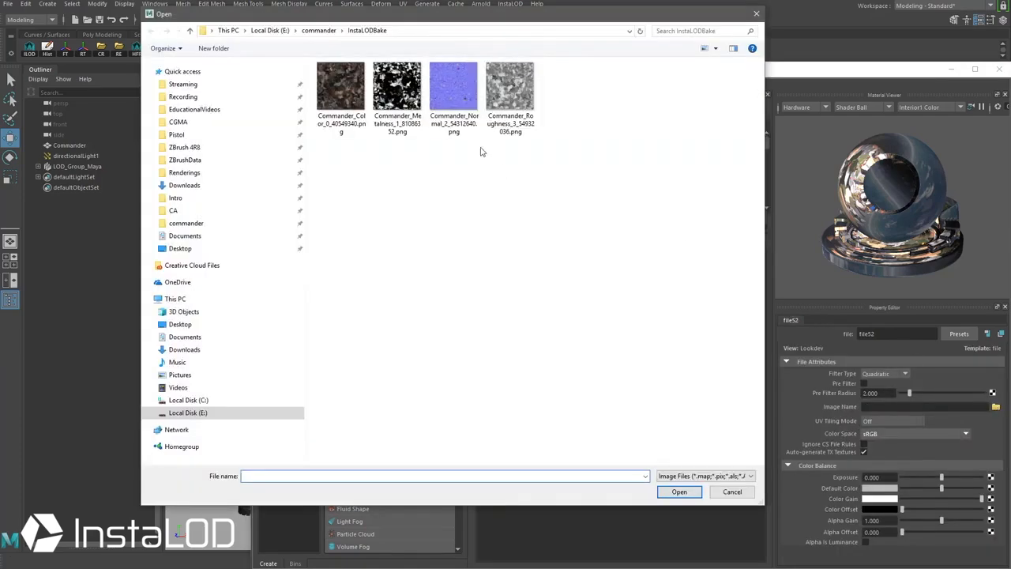
double_click(454, 103)
Step: Load the baked Commander_Metalness_1 and Commander_Roughness_3 textures into the metallic and roughness maps
click(630, 391)
click(979, 467)
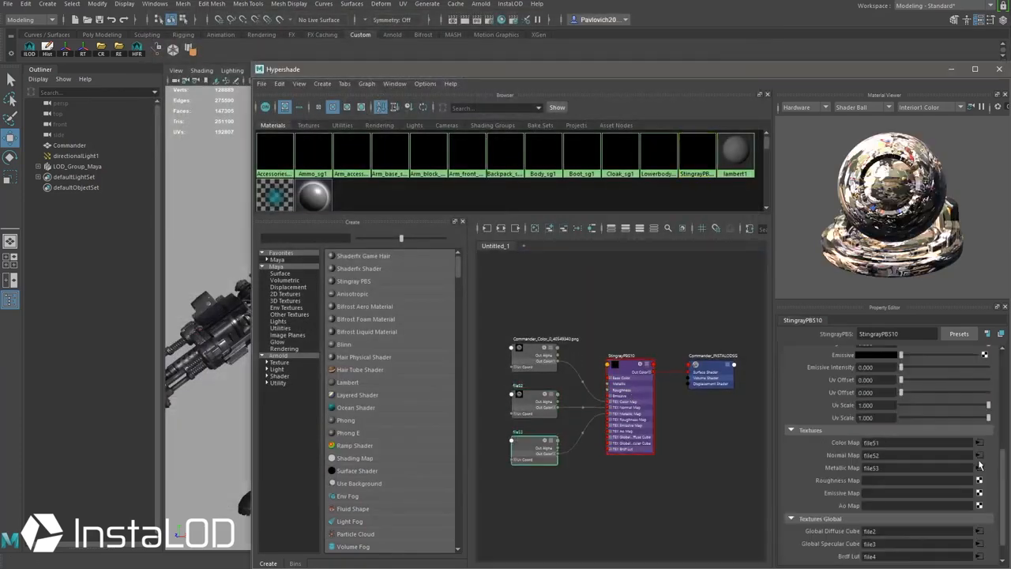
click(996, 406)
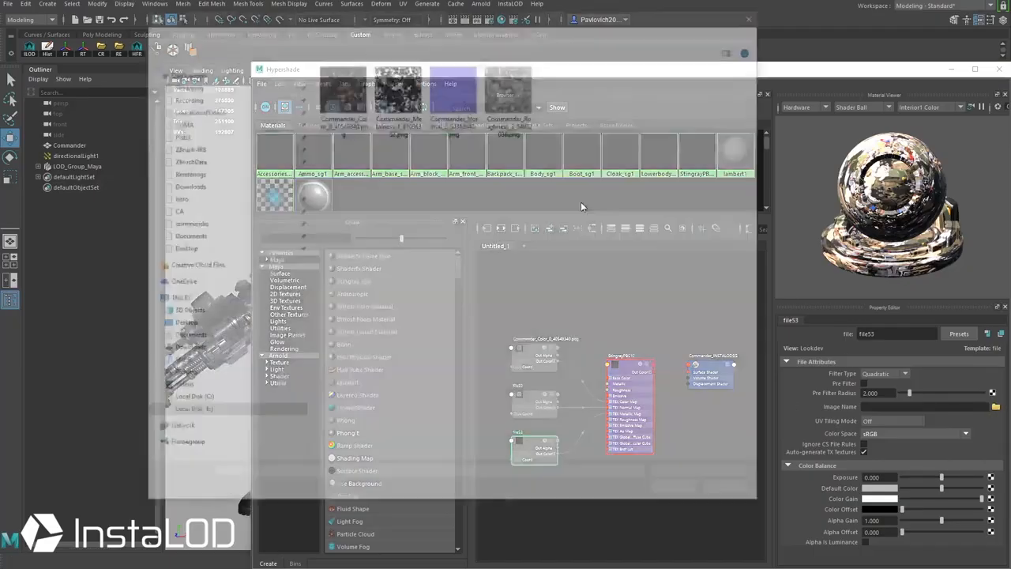
double_click(397, 103)
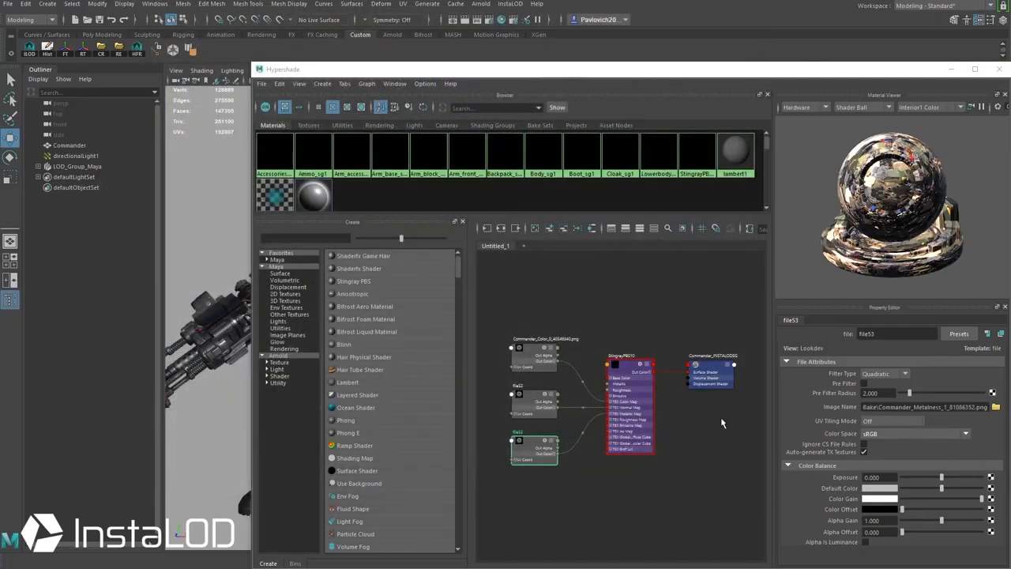
click(639, 427)
click(979, 480)
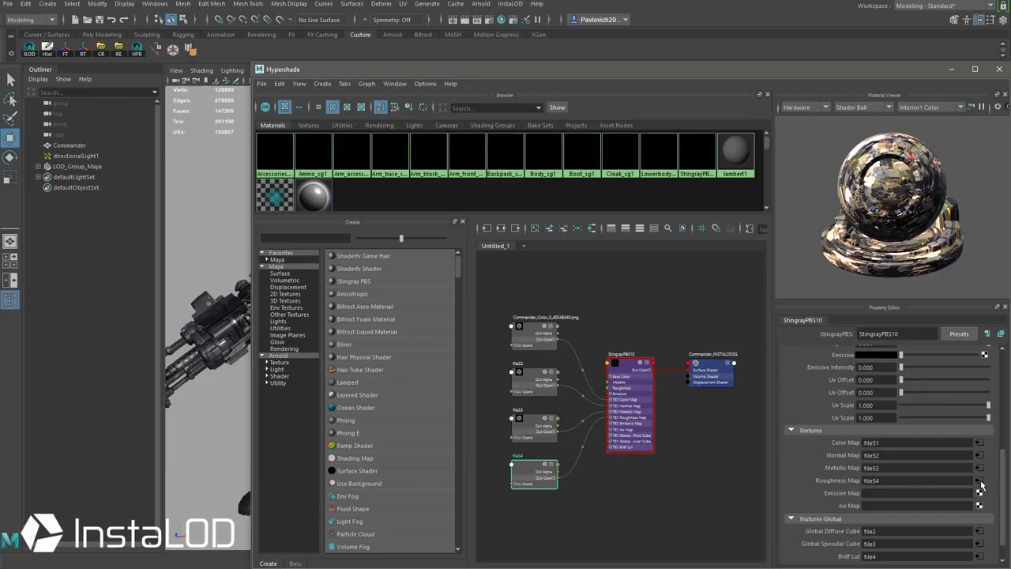
click(996, 407)
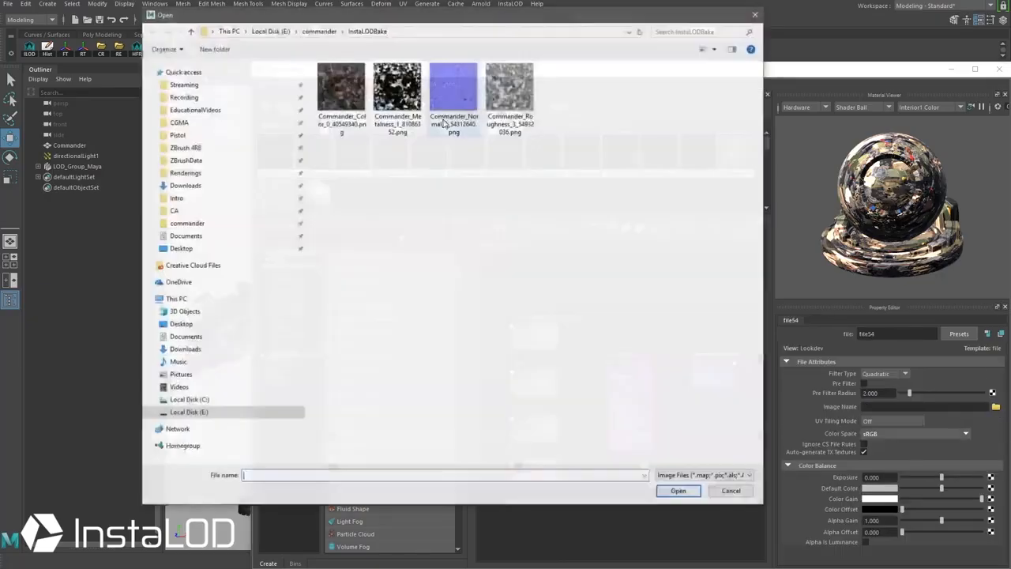
double_click(508, 101)
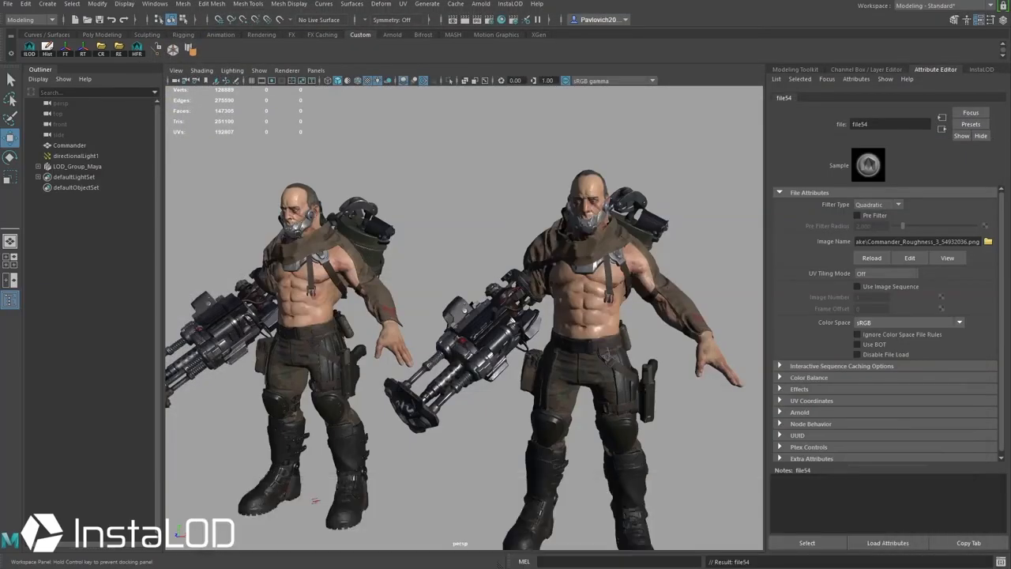
alt+drag(480, 306, 504, 285)
alt+right_drag(504, 285, 480, 277)
alt+middle_drag(480, 277, 485, 261)
alt+drag(488, 263, 487, 271)
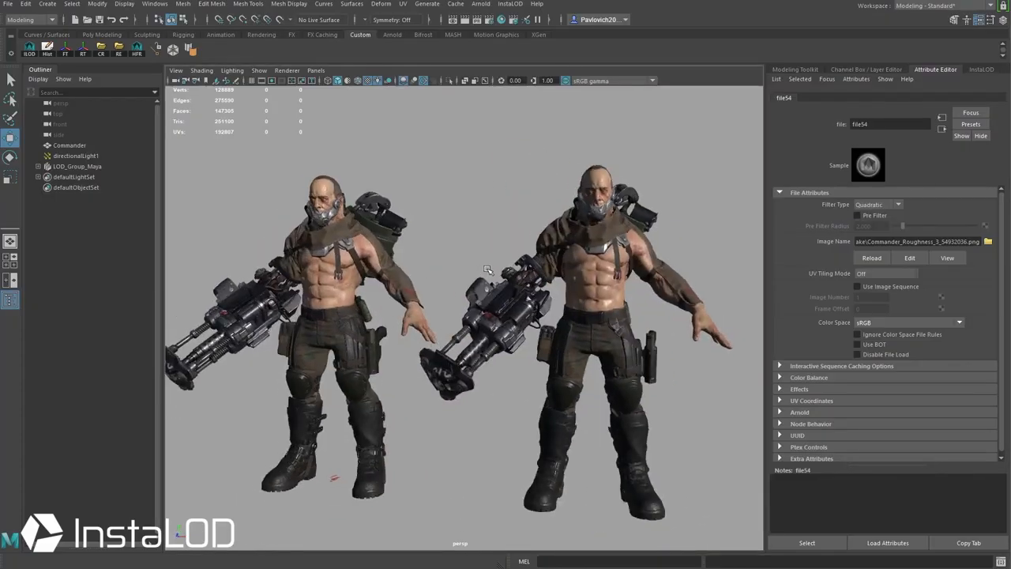
Step: Select Commander and fit its UV Editor layout in a window beside the character
click(332, 284)
drag(503, 369, 393, 120)
mouse_move(474, 316)
alt+right_down()
mouse_move(445, 297)
mouse_move(483, 331)
alt+right_up()
drag(462, 117, 627, 92)
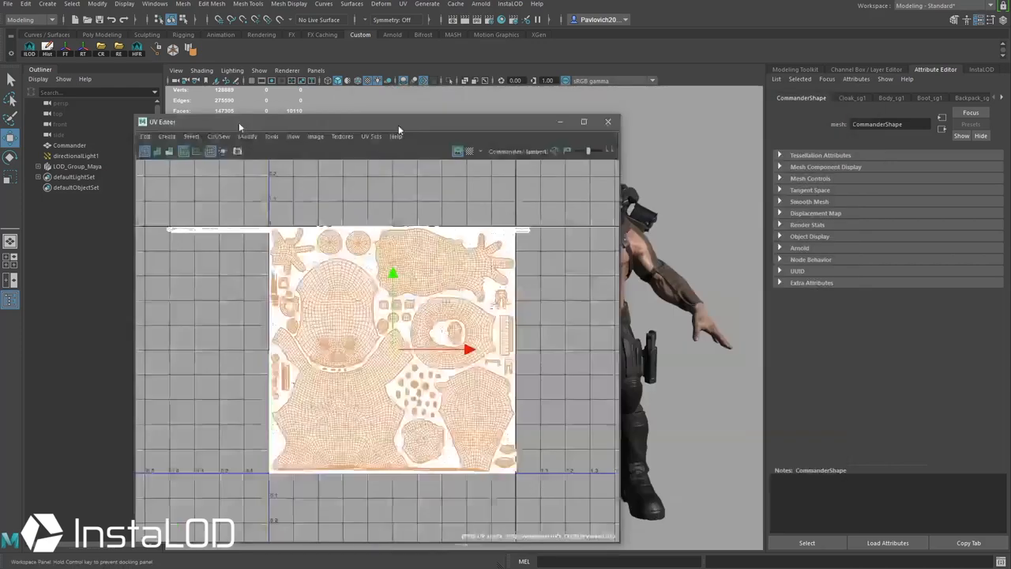
Step: Zoom into the LOD mesh's densely packed UV layout in the 0–1 square, then close the UV Editor
drag(398, 125, 314, 110)
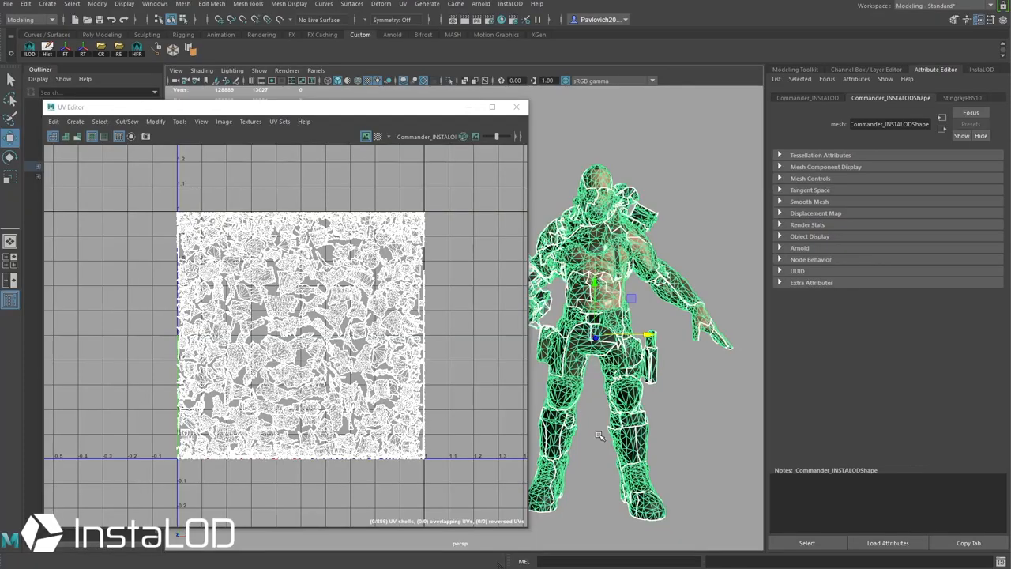
scroll(375, 362, up, 3)
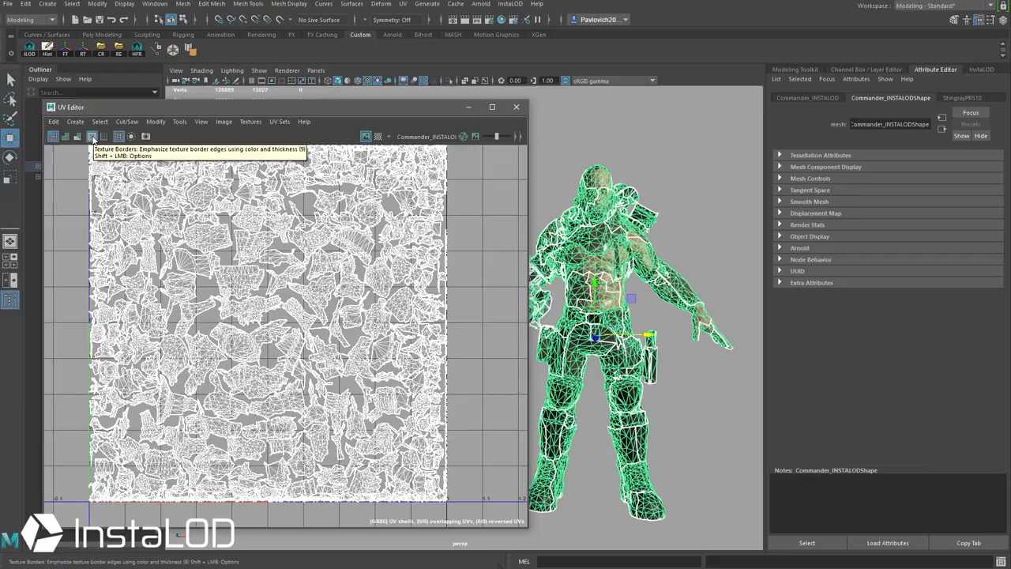
drag(129, 109, 276, 568)
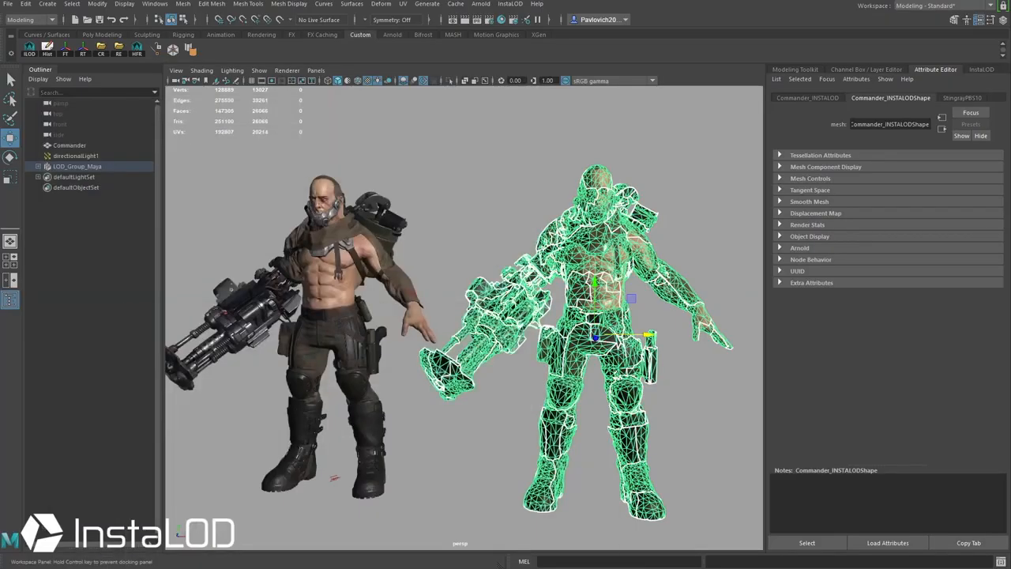
Step: Tumble, dolly and pan around the wireframe LOD Commander to frame both characters from the front
alt+drag(543, 406, 561, 427)
alt+middle_drag(564, 348, 366, 316)
alt+right_drag(366, 348, 512, 420)
alt+middle_drag(463, 354, 632, 382)
alt+right_drag(632, 382, 408, 333)
alt+middle_drag(407, 334, 558, 334)
alt+drag(558, 335, 410, 328)
alt+right_drag(521, 332, 442, 300)
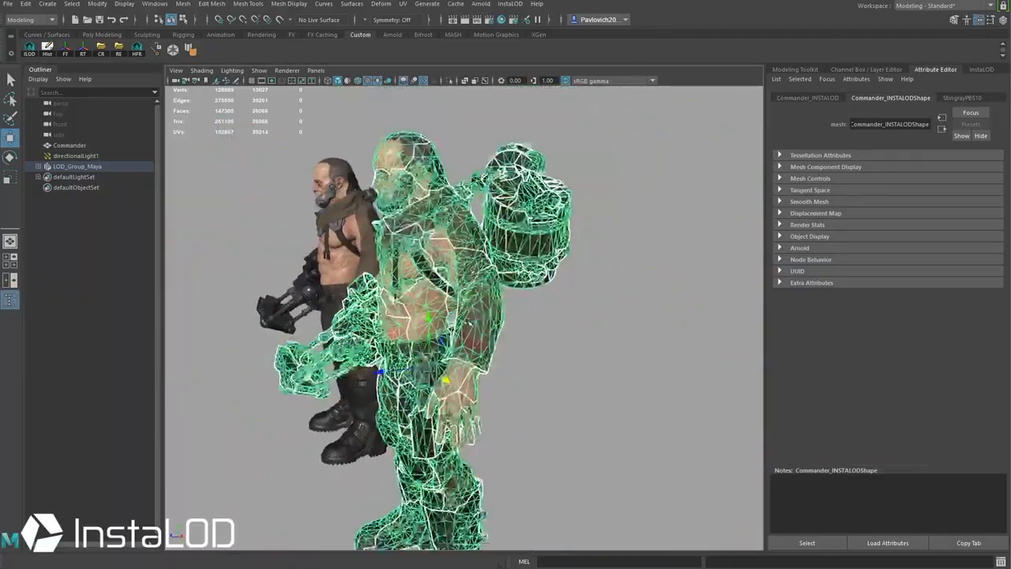
alt+drag(467, 300, 616, 293)
mouse_move(592, 387)
alt+mouse_down()
mouse_move(703, 395)
mouse_move(599, 400)
alt+mouse_up()
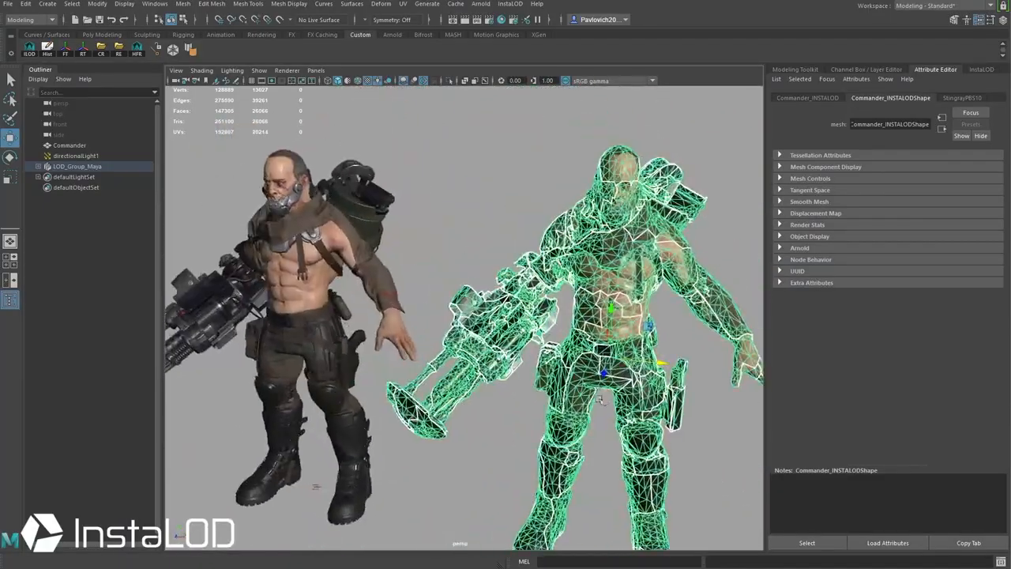
Step: Inspect the LOD's torso up close, toggling its wireframe selection on and off, then frame both characters
click(502, 205)
alt+drag(537, 249, 511, 251)
alt+right_drag(512, 251, 679, 316)
alt+middle_drag(679, 316, 534, 340)
alt+drag(535, 340, 552, 354)
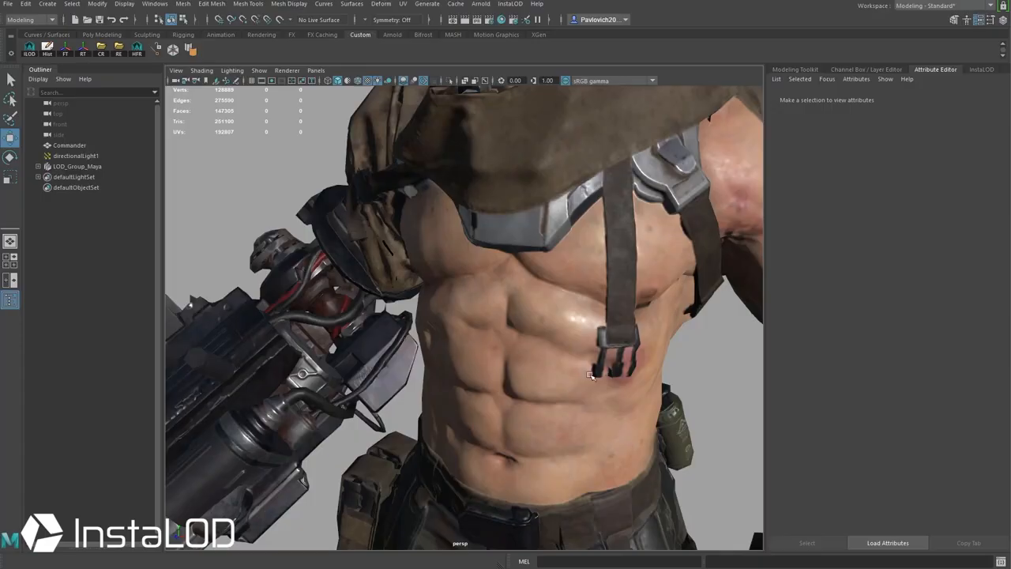
click(591, 374)
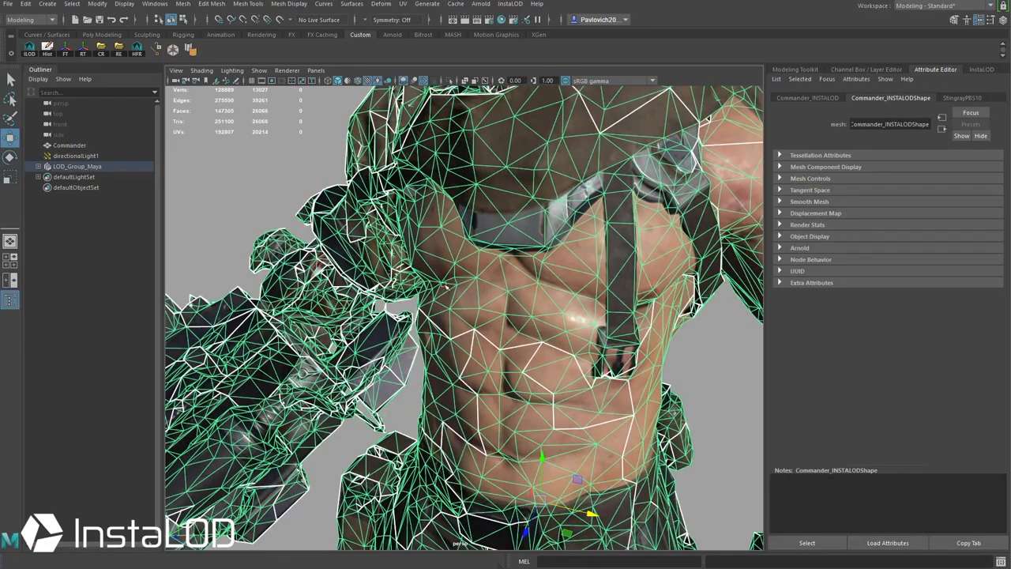
click(695, 364)
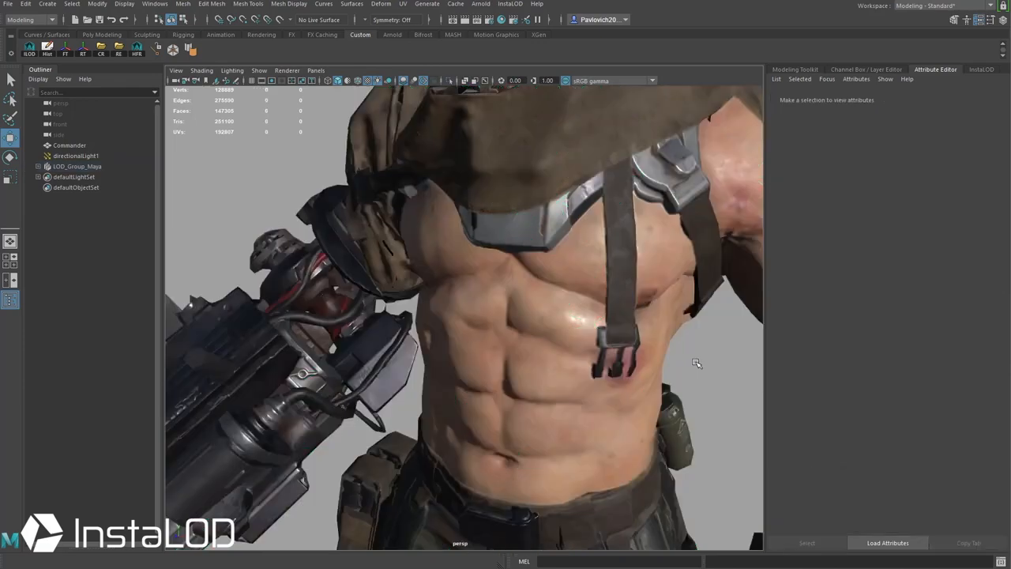
alt+right_drag(482, 315, 395, 285)
alt+drag(395, 285, 338, 241)
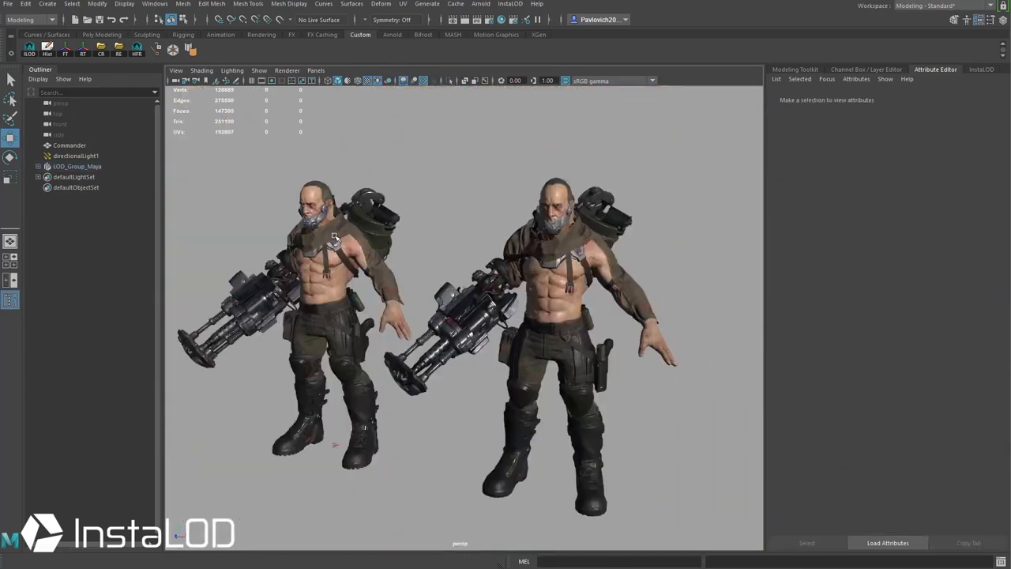
Step: Select the original Commander, then the LOD mesh, and bring the drawcalls.jpg chart over Maya
click(335, 241)
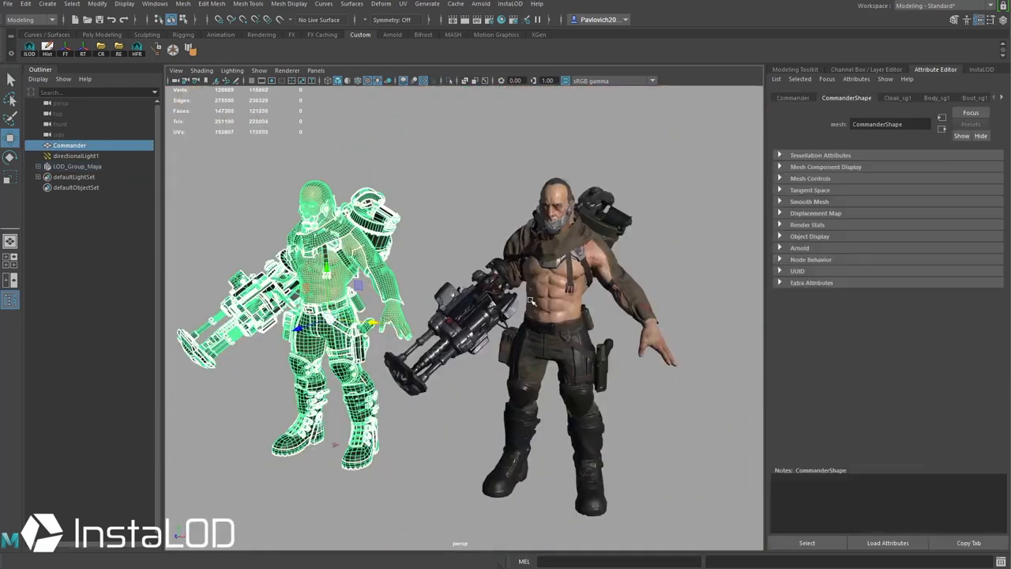
click(580, 282)
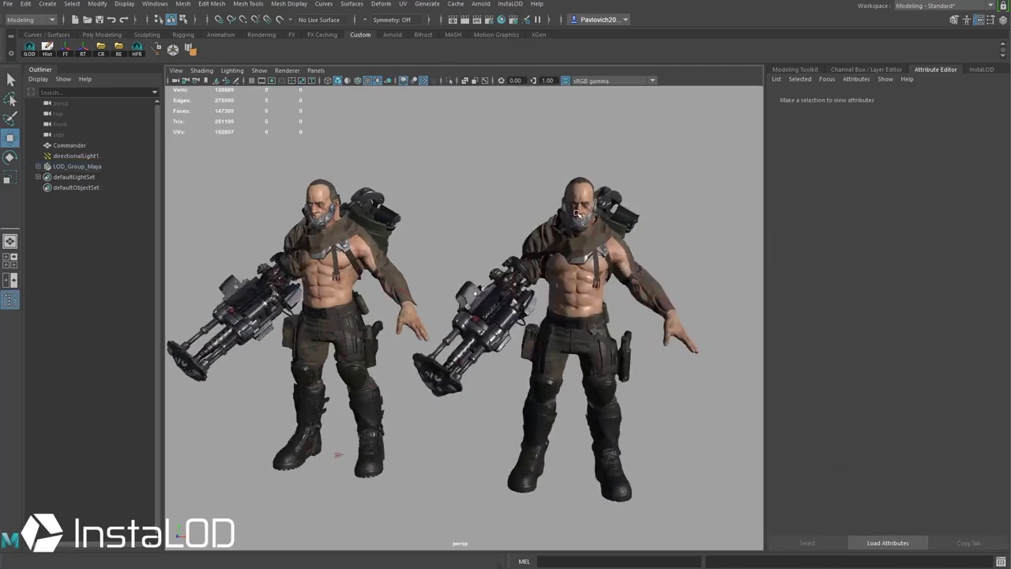
alt+drag(577, 213, 591, 210)
drag(506, 567, 368, 154)
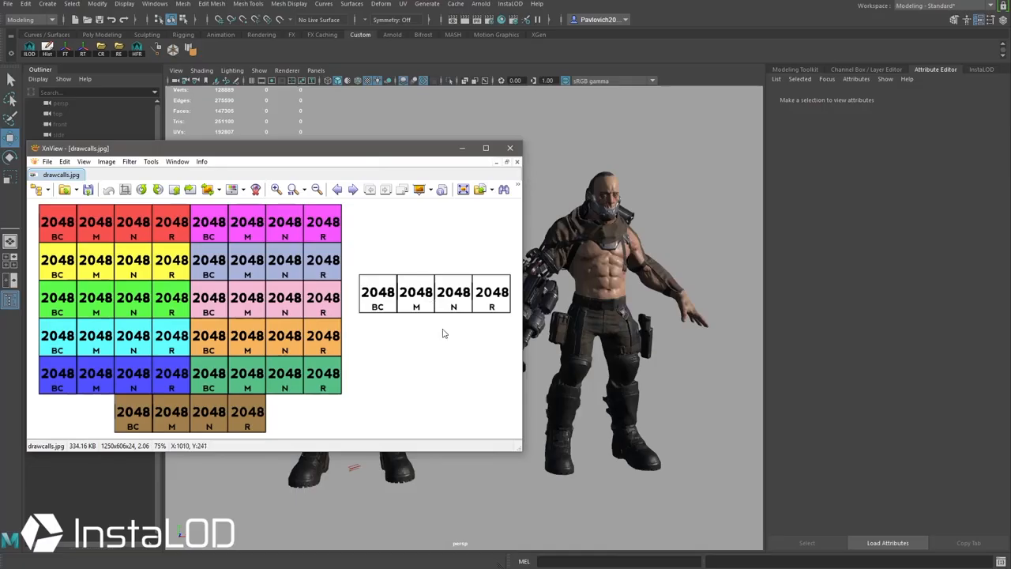
Step: Show the InstaLODBake texture folder beside the drawcalls.jpg chart, then put both away
drag(735, 567, 673, 176)
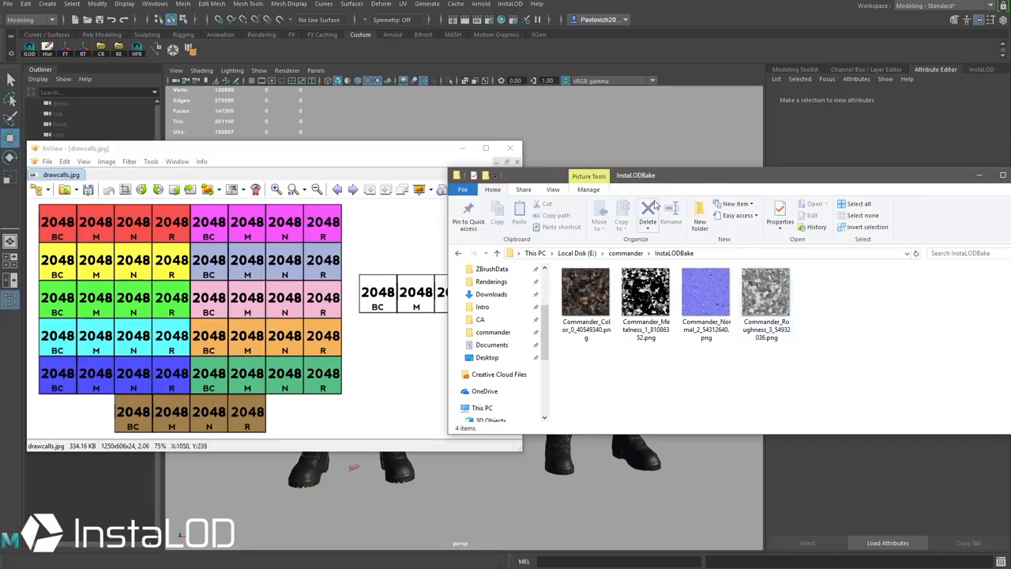
drag(678, 178, 662, 567)
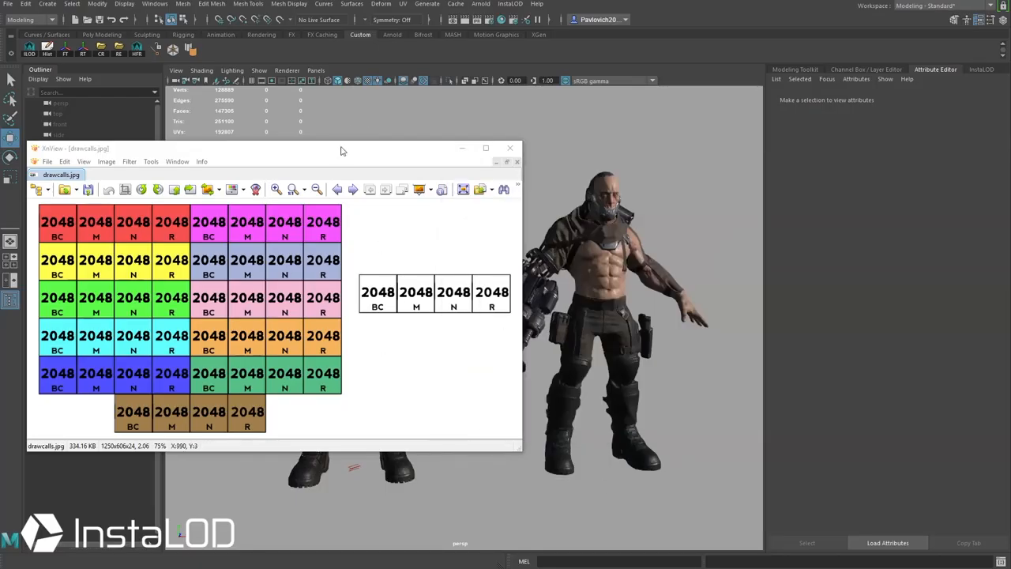
drag(342, 150, 342, 566)
Step: Orbit and zoom to view the original and LOD Commanders from behind
mouse_move(472, 283)
alt+mouse_down()
mouse_move(538, 291)
mouse_move(470, 294)
alt+mouse_up()
alt+right_drag(484, 269, 539, 275)
alt+middle_drag(539, 274, 471, 319)
alt+drag(470, 319, 556, 479)
Step: Rotate directionalLight1 with the E tool until both Commanders are lit from the front
click(557, 479)
key(e)
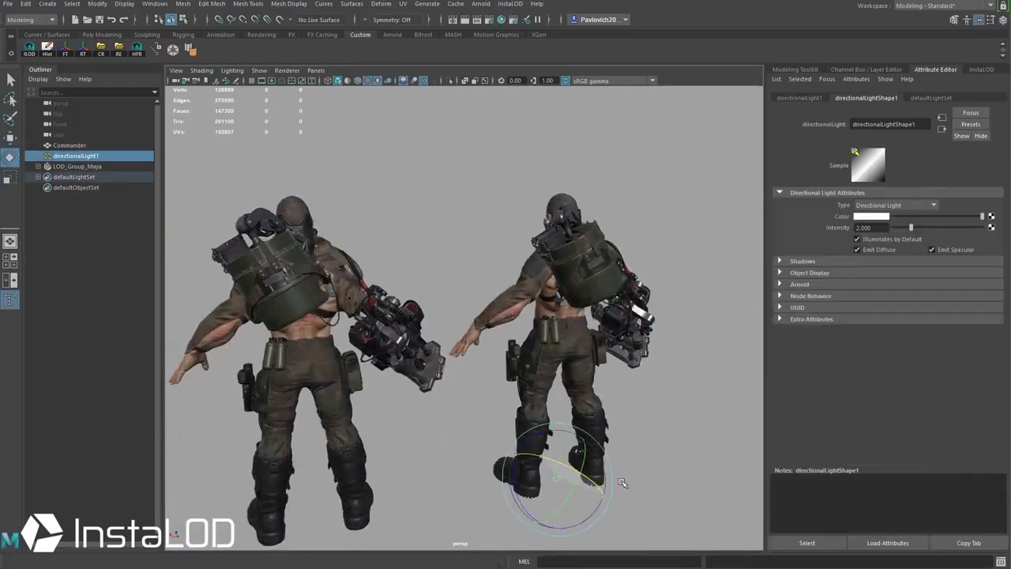
drag(542, 459, 580, 473)
alt+drag(517, 340, 401, 231)
mouse_move(386, 482)
mouse_down()
mouse_move(349, 525)
mouse_move(369, 493)
mouse_up()
alt+drag(624, 340, 559, 344)
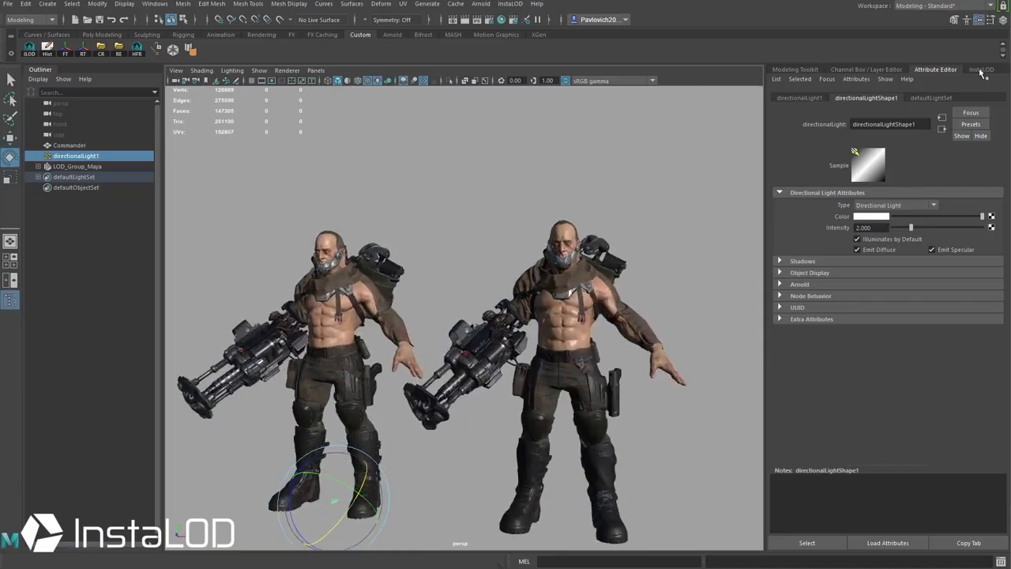
click(981, 71)
Step: Show InstaLOD's Bake Output settings with the 2048 default texture width, then orbit around both characters
click(900, 100)
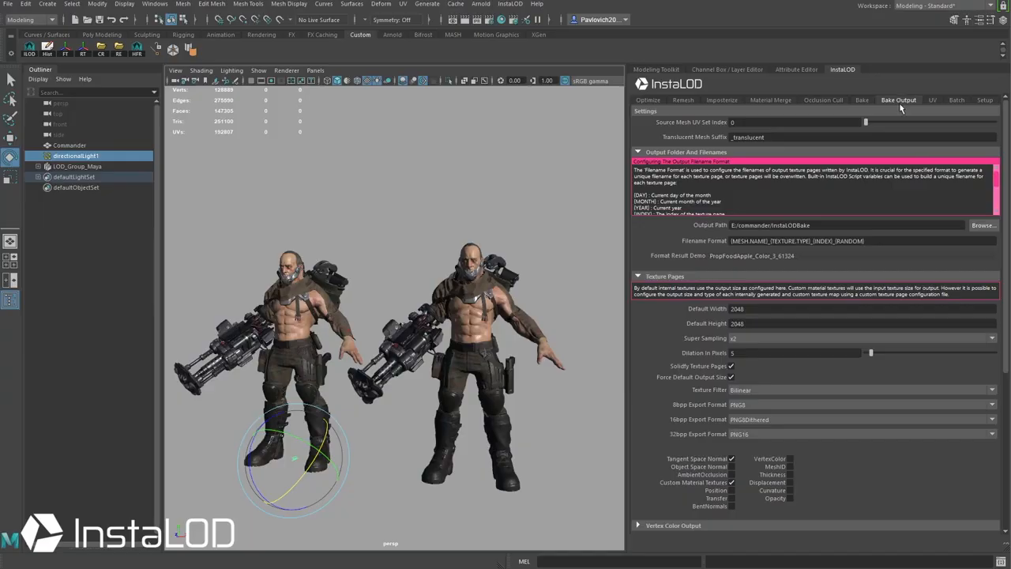
drag(760, 310, 649, 317)
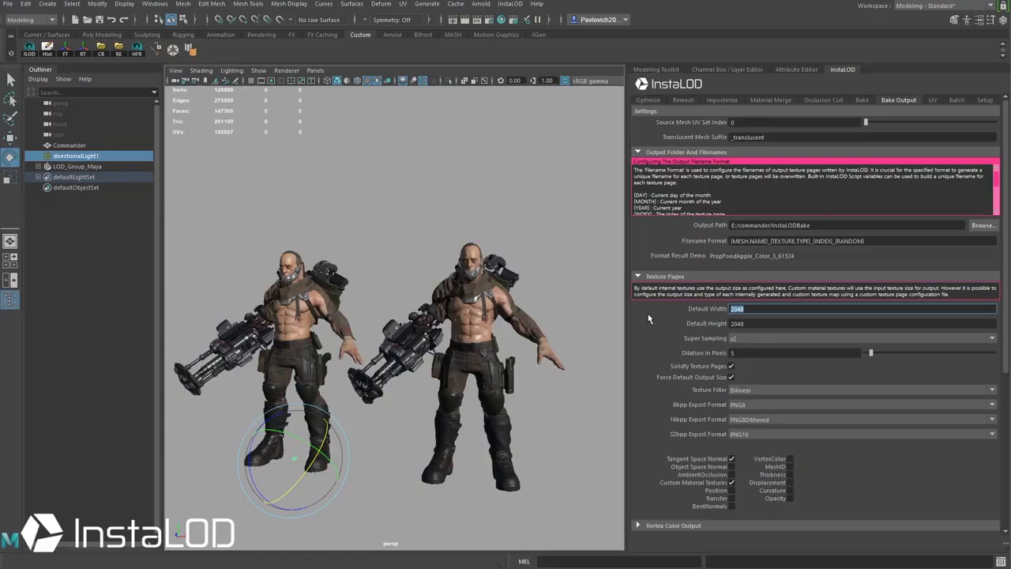
alt+drag(276, 256, 357, 263)
alt+right_drag(357, 264, 427, 270)
alt+drag(426, 270, 474, 274)
alt+right_drag(474, 273, 389, 265)
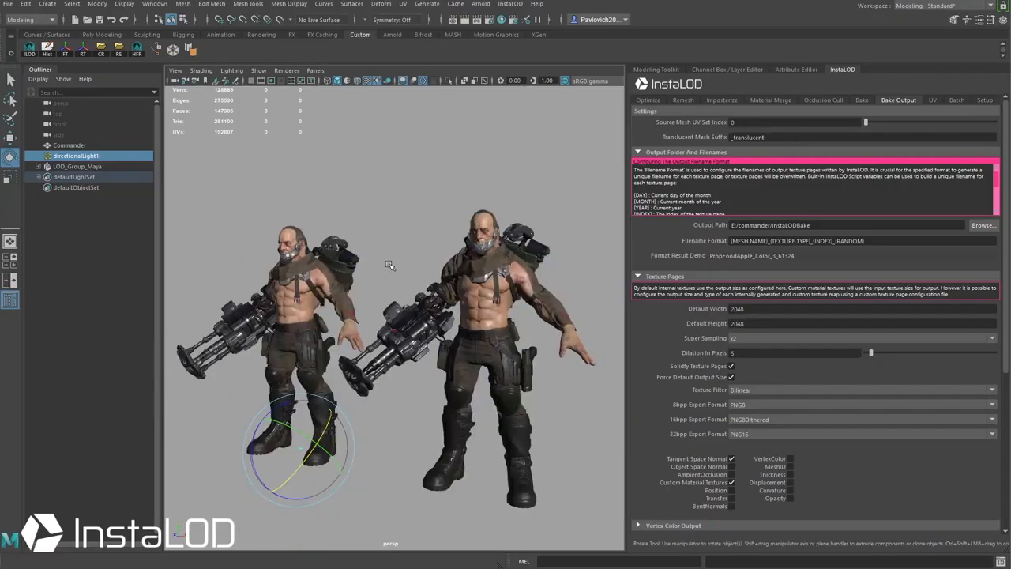
alt+drag(388, 265, 434, 268)
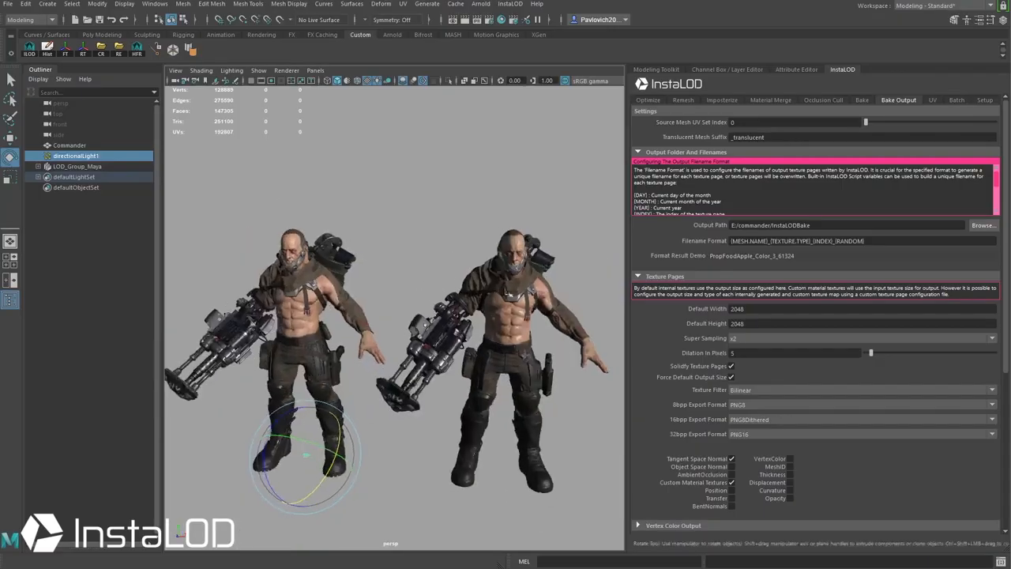
Step: Toggle the LOD character's selection while orbiting back to a near-front view of both Commanders
click(504, 287)
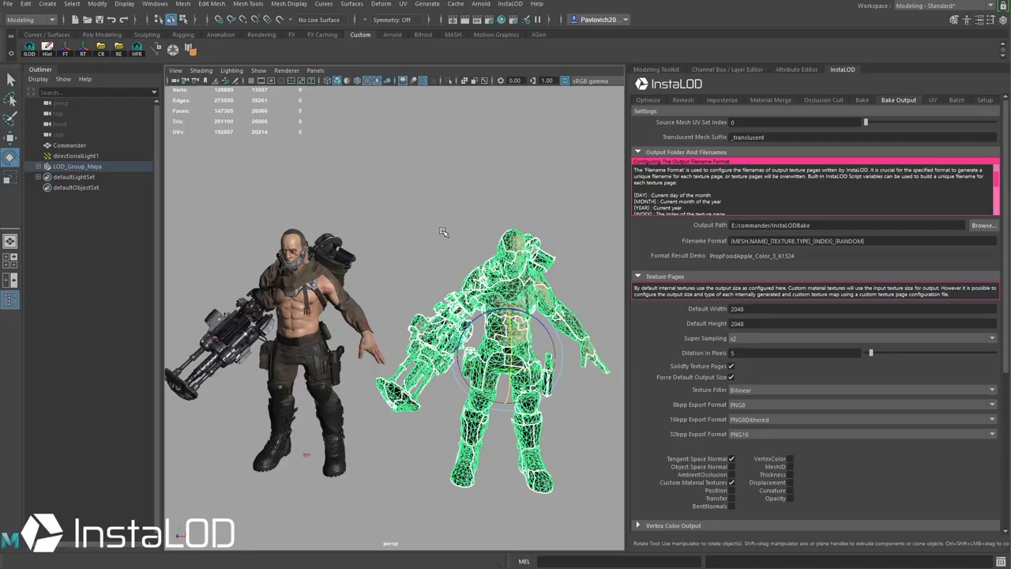
click(459, 169)
mouse_move(458, 169)
alt+mouse_down()
mouse_move(481, 169)
mouse_move(472, 169)
alt+mouse_up()
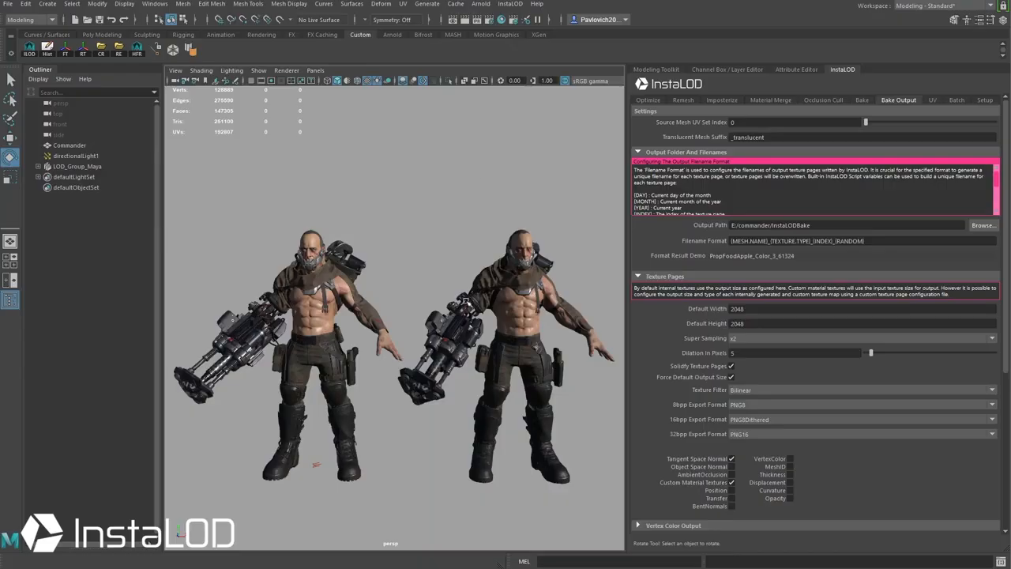
click(503, 294)
click(483, 226)
alt+drag(483, 226, 430, 226)
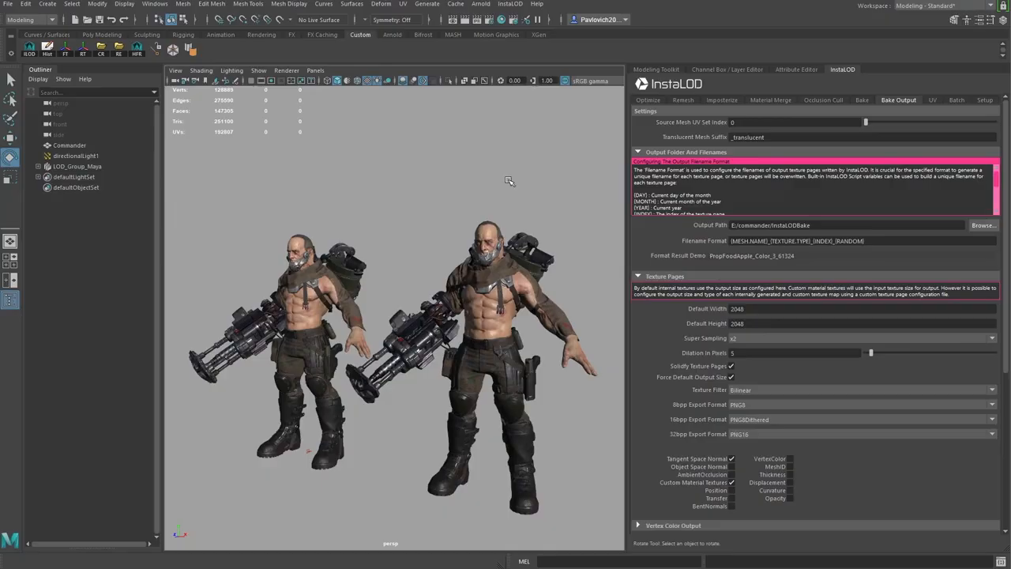